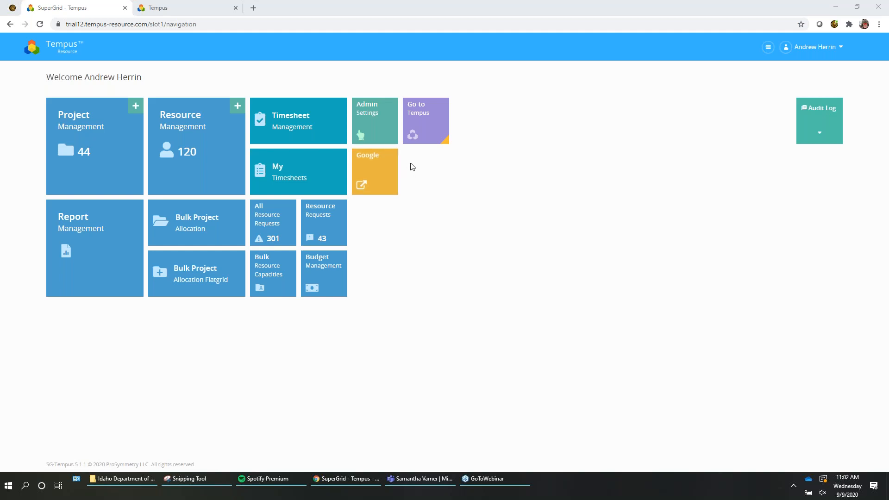
# Review the project attributes in the admin Attribute Management, including the settings of the Is Proposal attribute, and return to the home page.
pyautogui.click(372, 123)
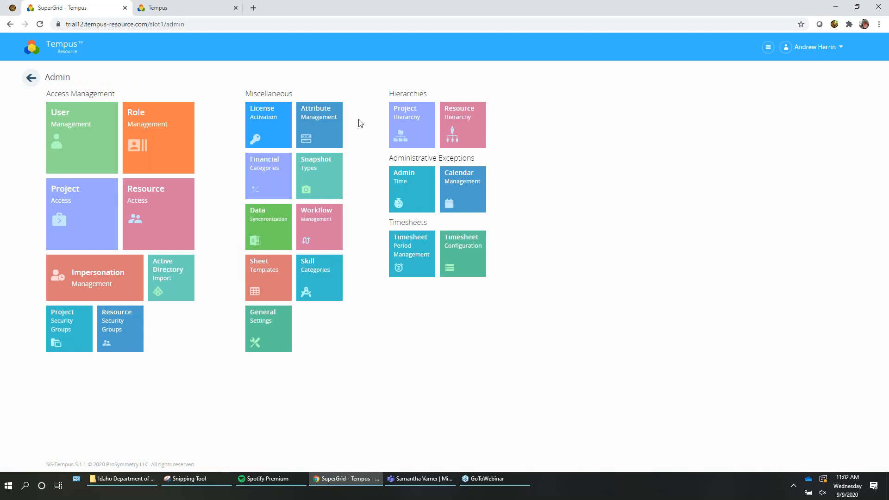
pyautogui.click(326, 129)
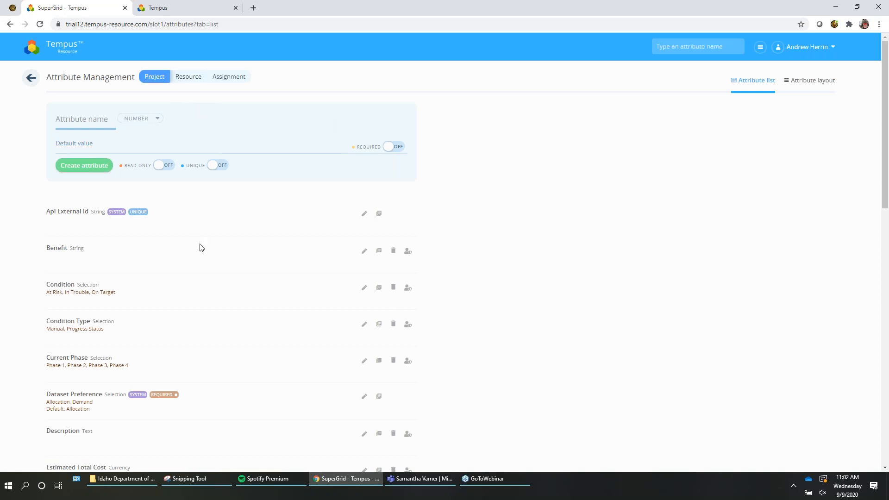
pyautogui.scroll(-1, 206, 273)
pyautogui.scroll(-2, 206, 276)
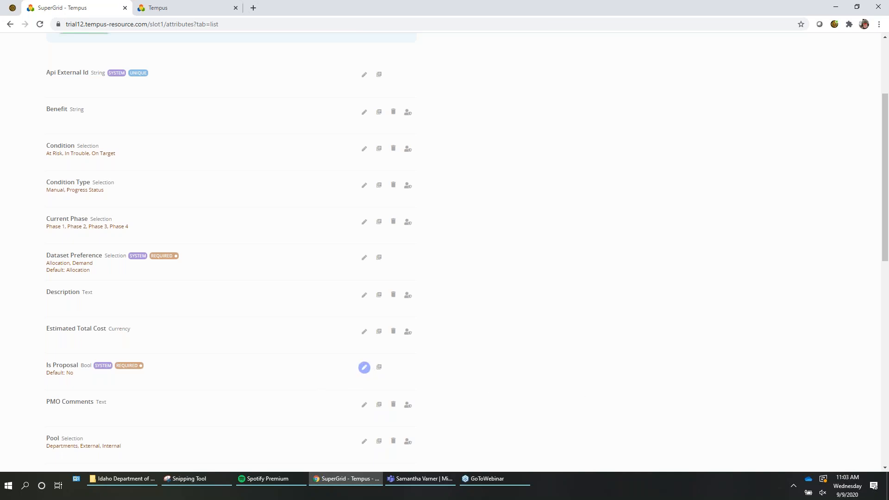
pyautogui.click(365, 367)
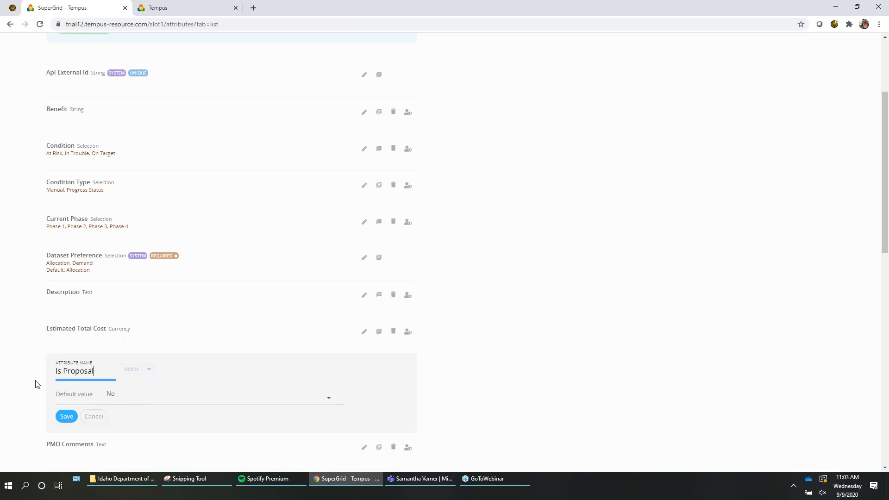
pyautogui.click(93, 419)
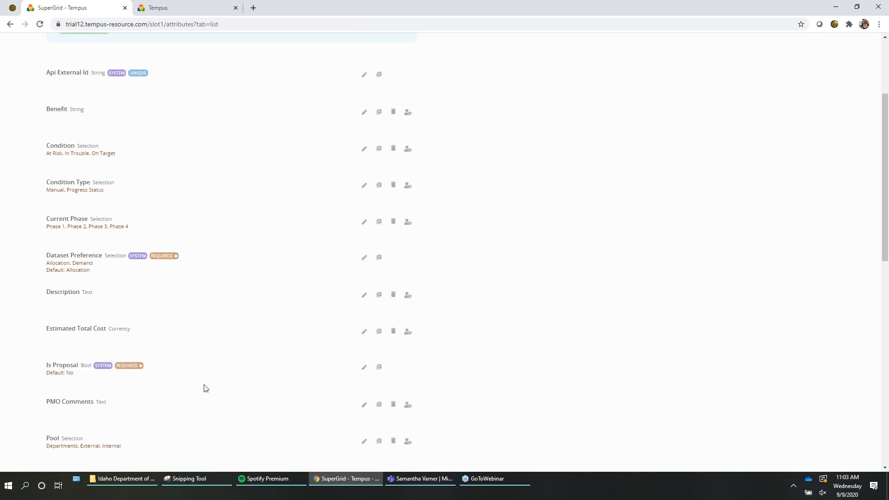
pyautogui.scroll(3, 261, 396)
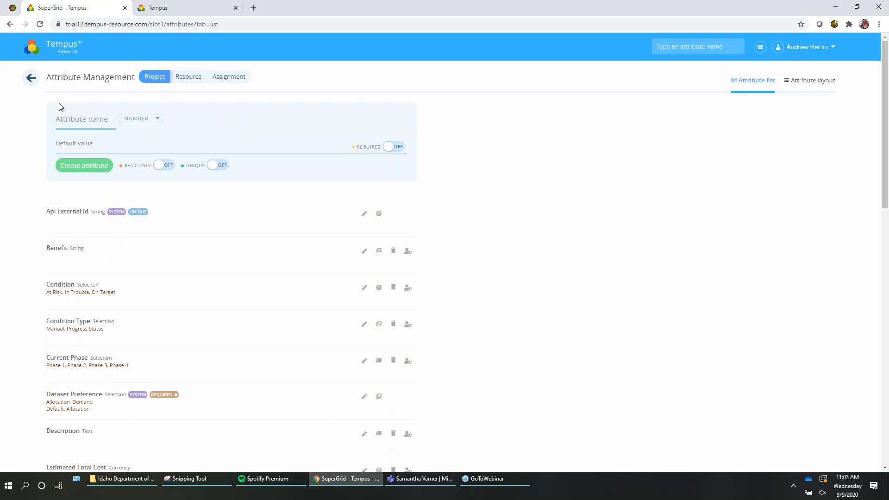
pyautogui.click(32, 80)
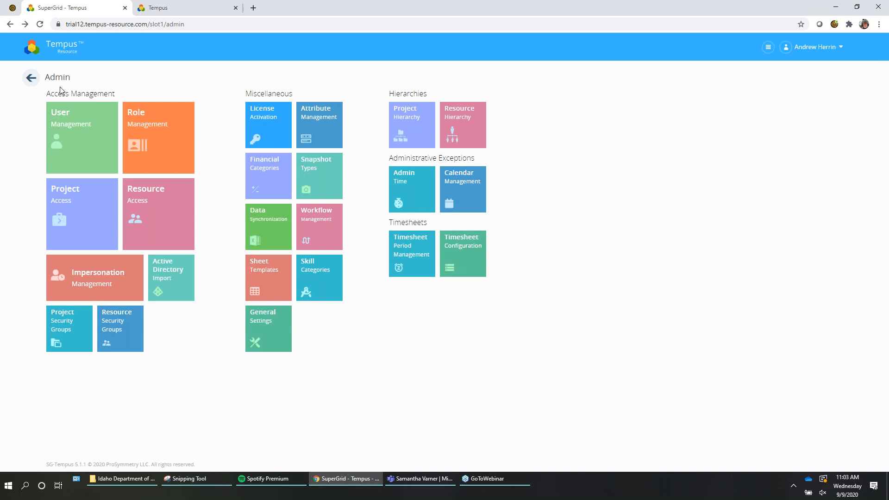
pyautogui.click(31, 79)
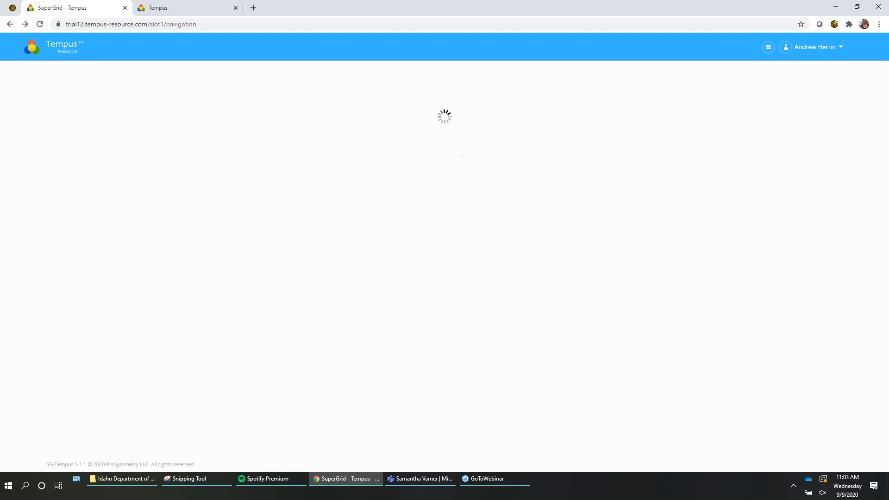
# Add the Is Proposal column to the Project Management list and sort the projects so that proposals come first.
pyautogui.click(91, 130)
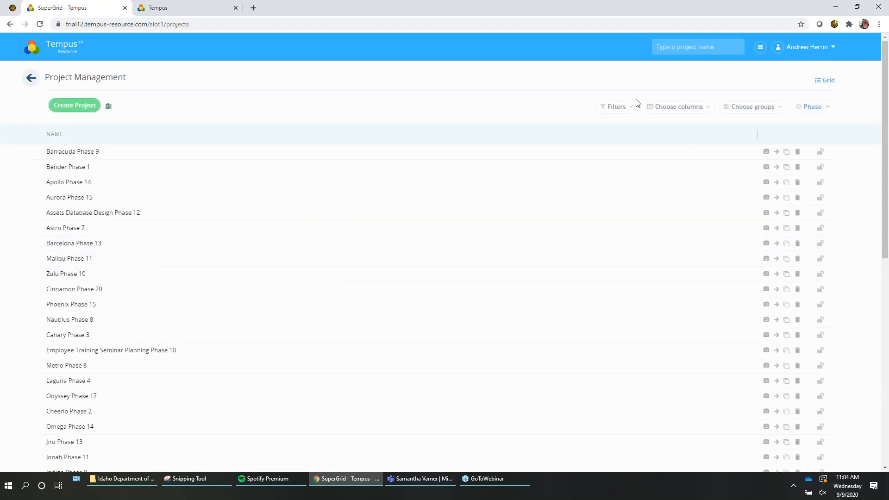
pyautogui.click(625, 113)
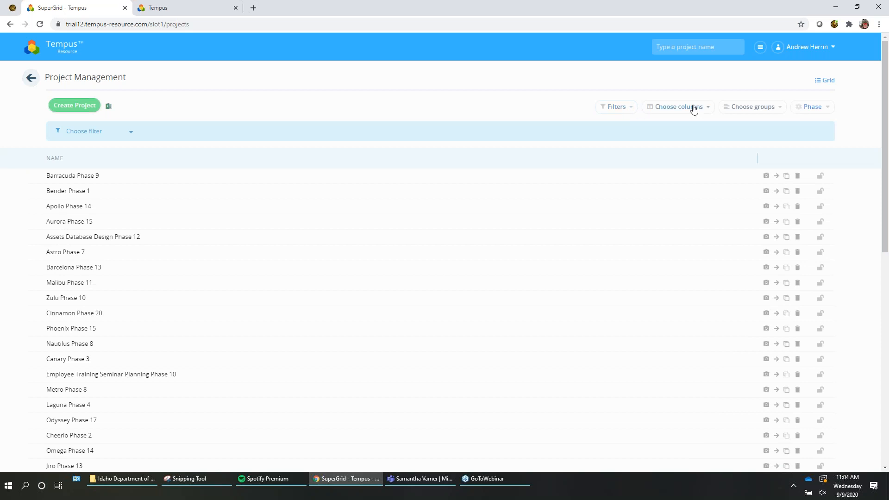
pyautogui.click(693, 109)
pyautogui.write('is')
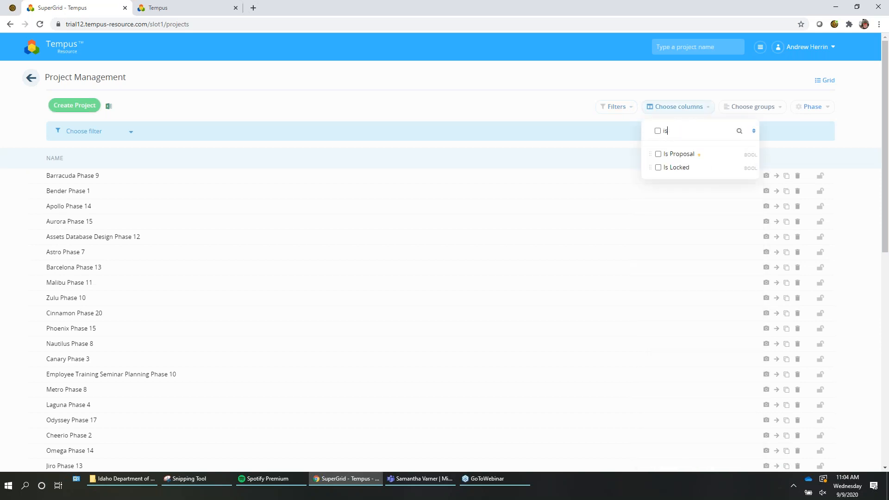
pyautogui.click(661, 156)
pyautogui.click(519, 97)
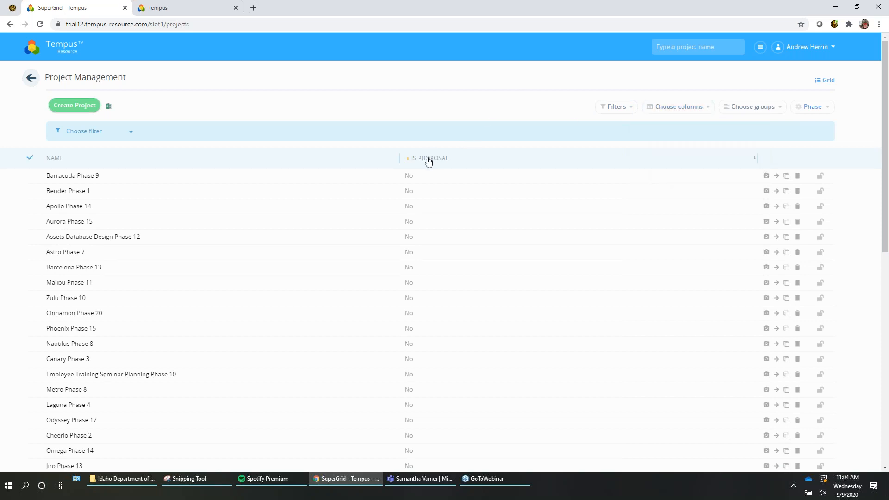
pyautogui.click(428, 159)
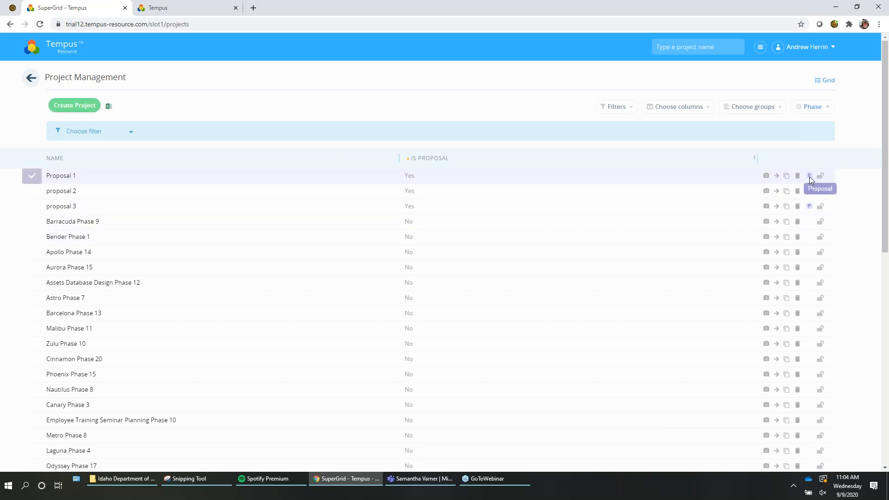
# Inspect the proposal markers of the proposal projects and the Is Proposal choices for Bender Phase 1, leaving without saving.
pyautogui.click(808, 191)
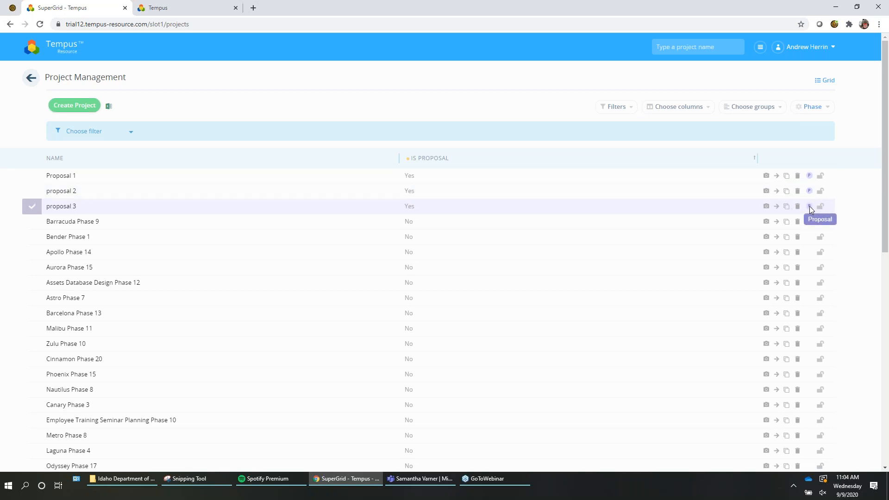
pyautogui.click(809, 206)
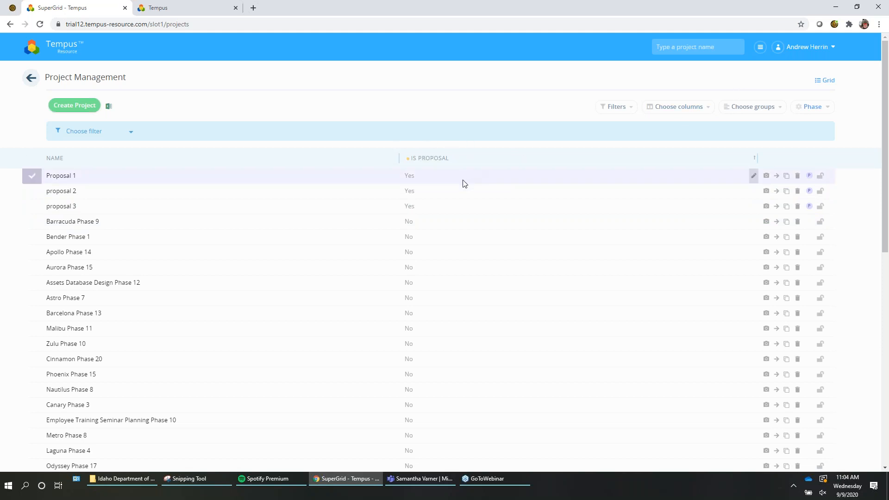
pyautogui.click(753, 236)
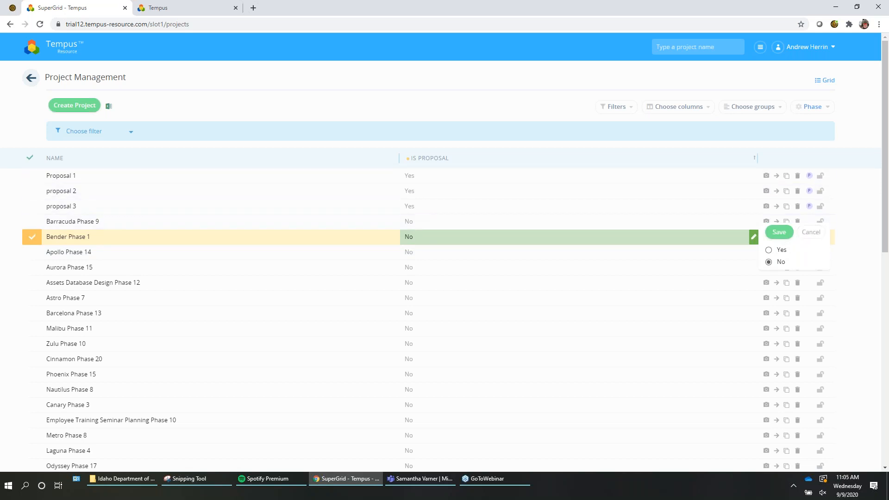
pyautogui.click(812, 232)
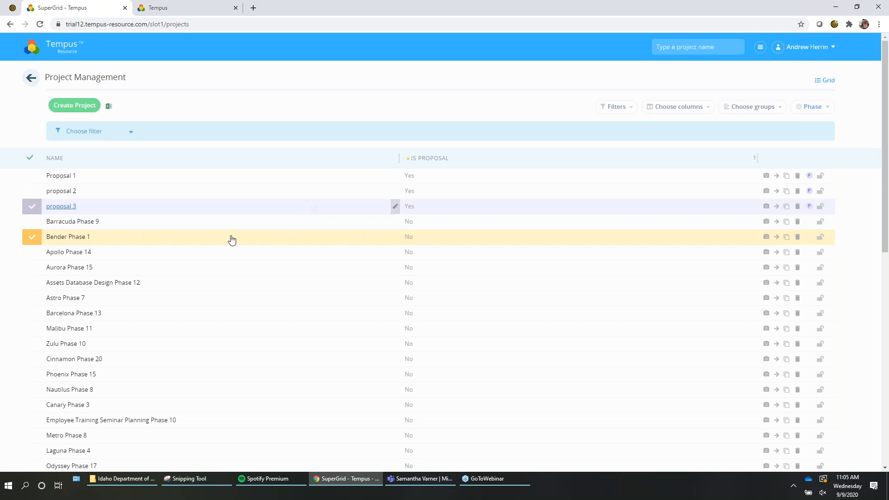
# Open the proposal 3 project and examine its Stage 1 attributes, keeping Yes for Is Proposal.
pyautogui.click(47, 221)
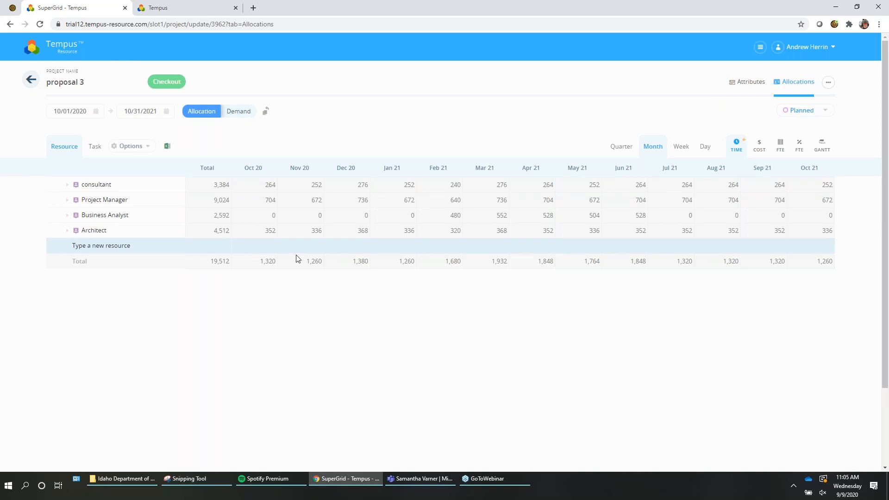
pyautogui.click(754, 85)
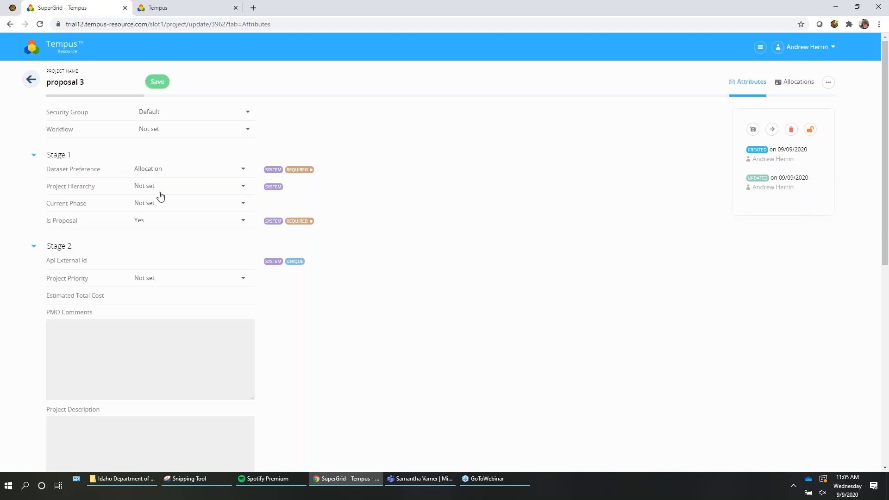
pyautogui.click(35, 154)
pyautogui.click(35, 177)
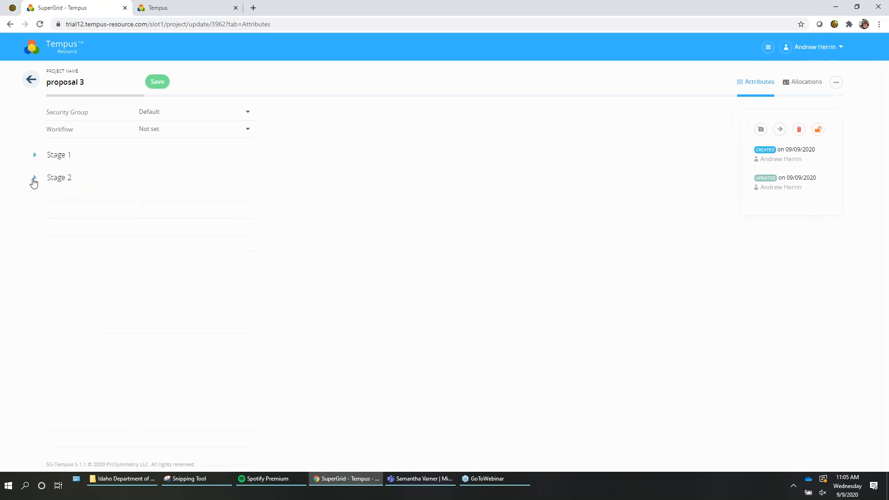
pyautogui.click(34, 156)
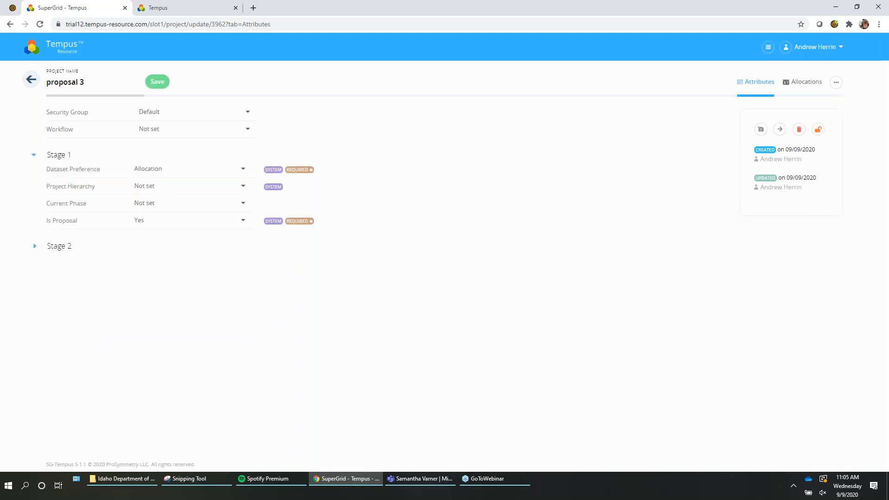
pyautogui.click(241, 229)
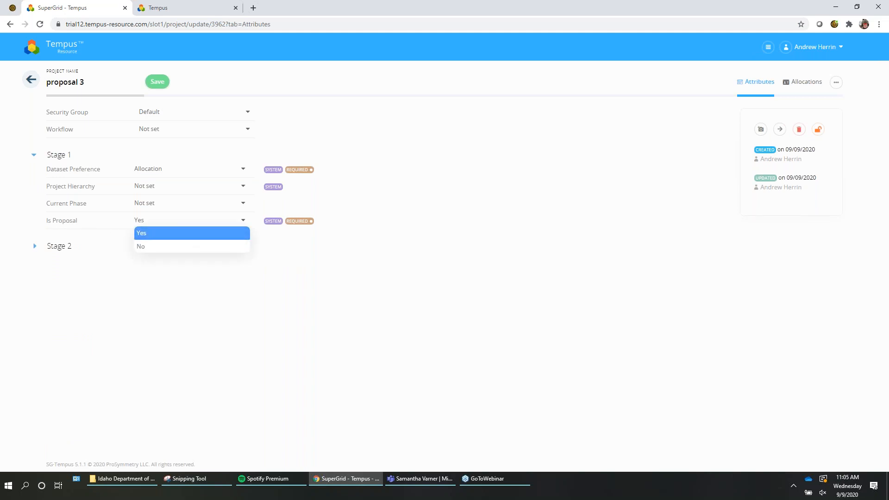
pyautogui.click(165, 235)
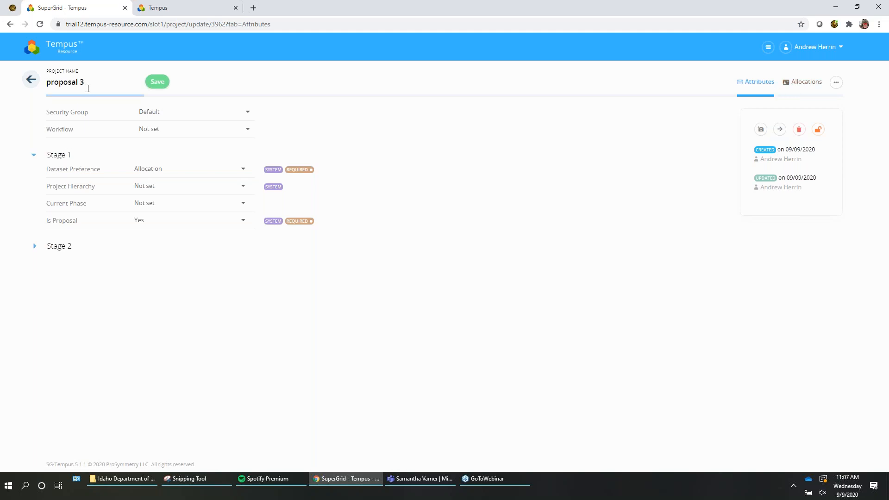
# View the monthly resource allocations of proposal 3 in FTE and return to the project list.
pyautogui.click(805, 83)
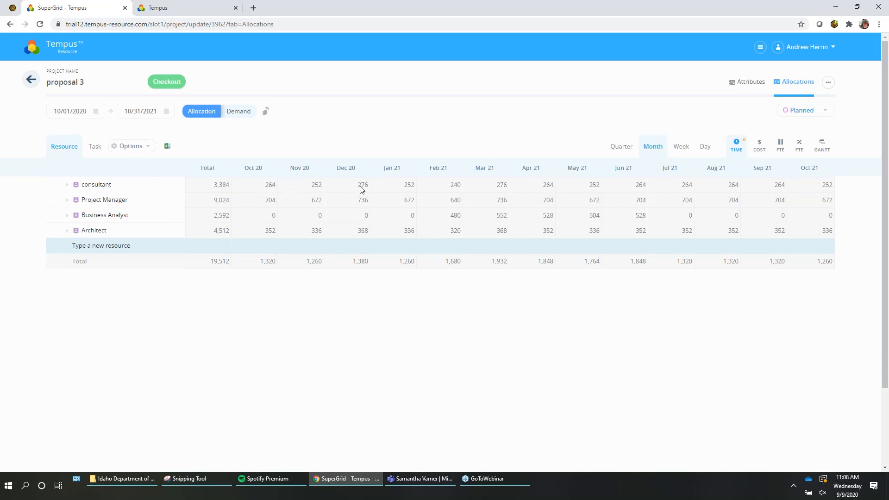
pyautogui.click(779, 147)
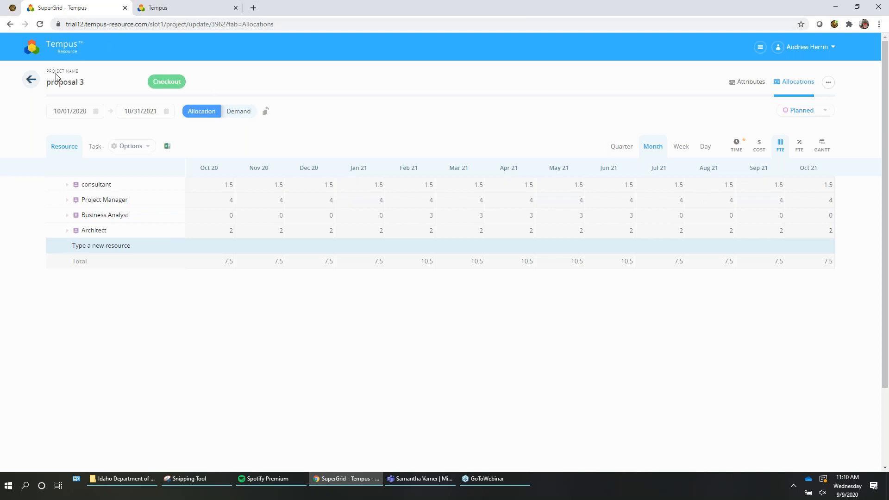
pyautogui.click(31, 79)
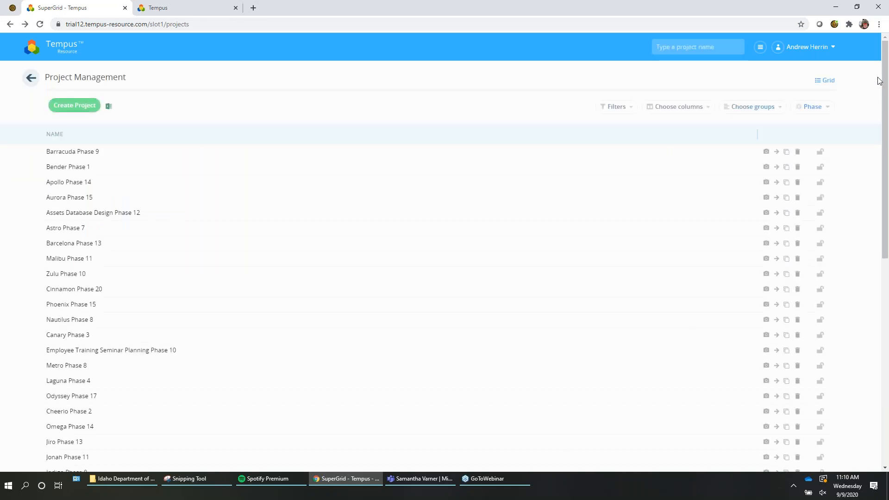
# Locate the proposal projects at the end of the unsorted project list and return to the home page.
pyautogui.scroll(-1, 886, 139)
pyautogui.scroll(-8, 884, 306)
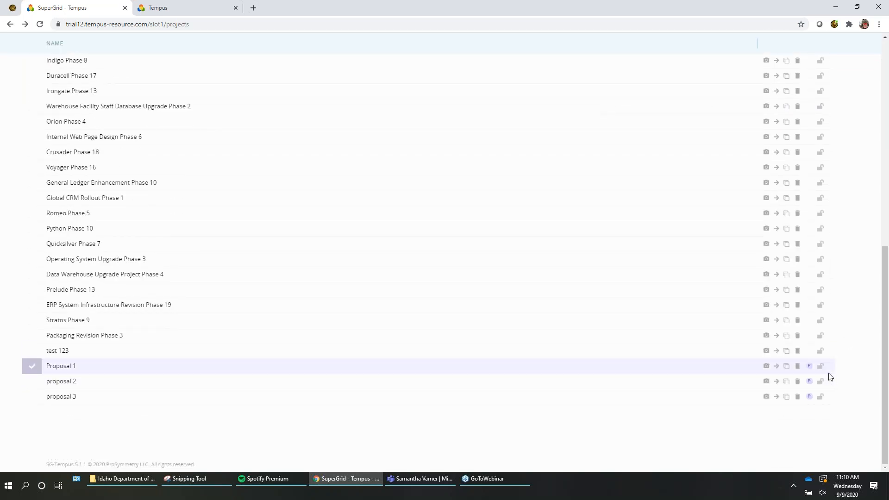
pyautogui.moveTo(885, 315); pyautogui.dragTo(854, 52)
pyautogui.click(30, 79)
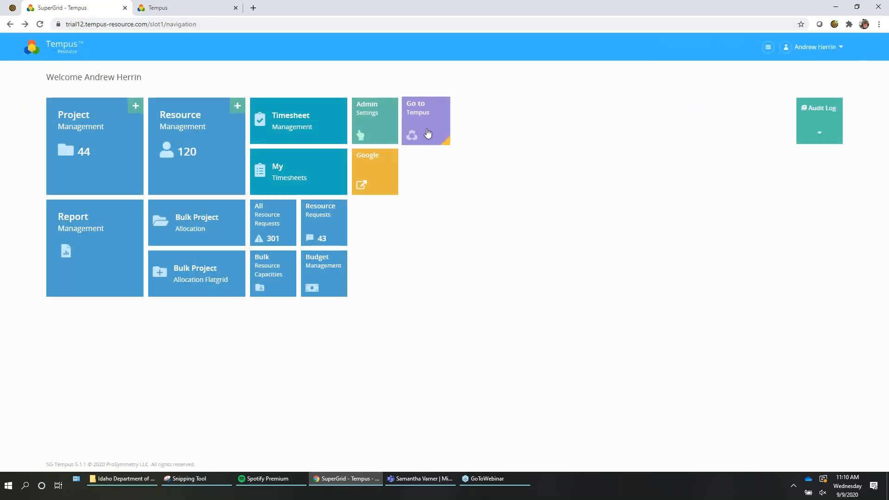
# Review the global options in the admin General Settings, including Exclude proposal projects, and go back to the home page.
pyautogui.click(378, 134)
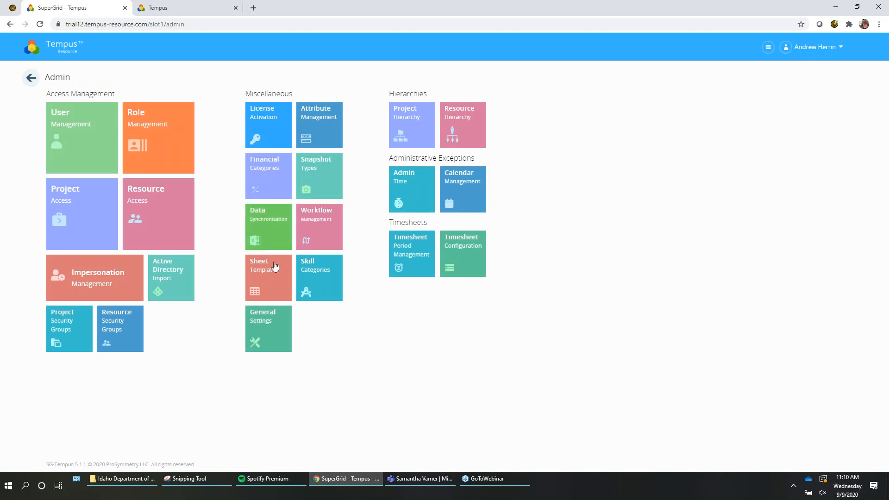
pyautogui.click(271, 327)
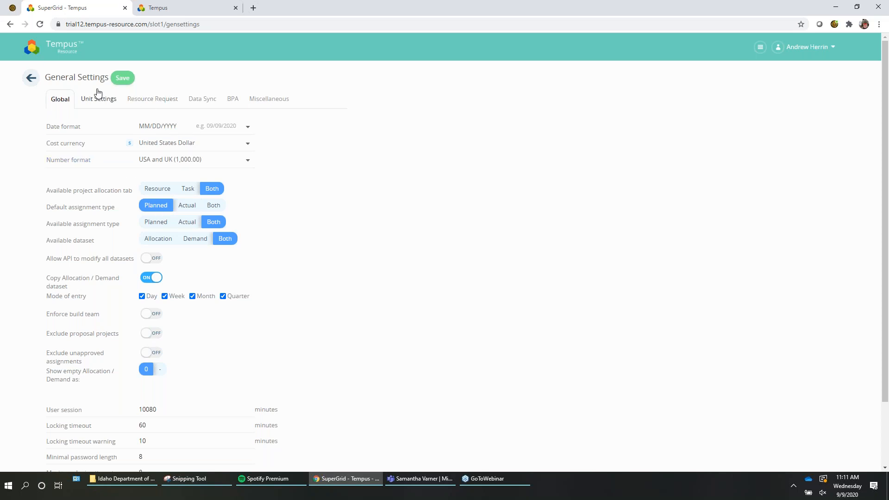
pyautogui.click(51, 50)
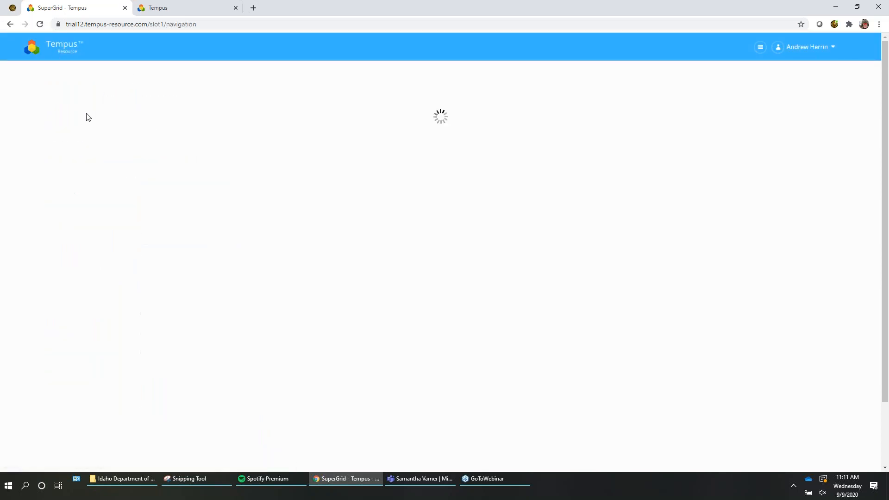
# Reopen Project Management, check which projects carry the proposal marker, and return to the home page.
pyautogui.click(134, 104)
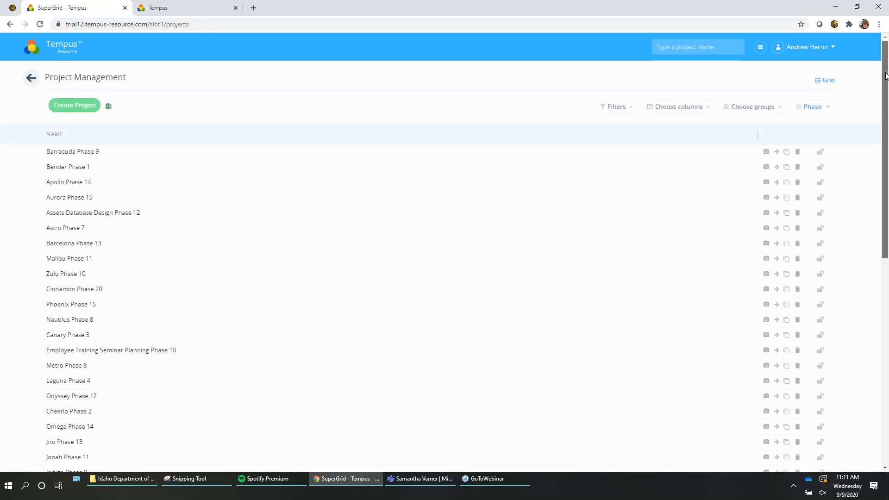
pyautogui.scroll(-9, 601, 440)
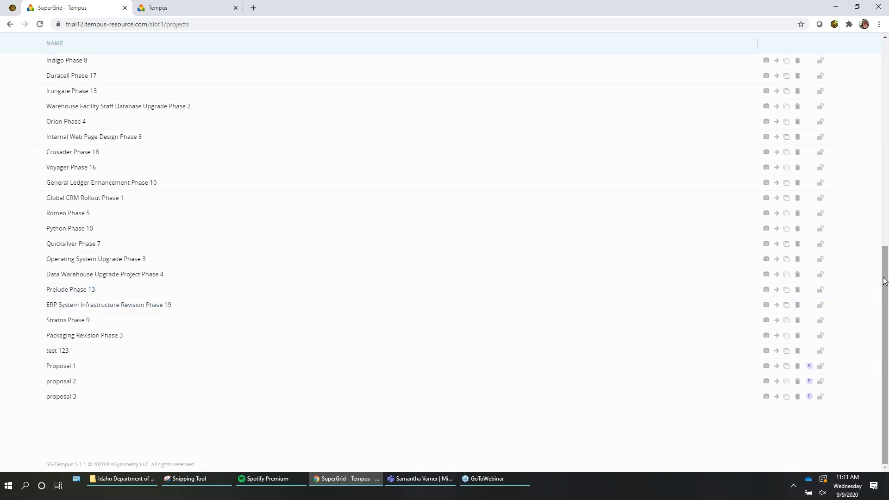
pyautogui.moveTo(885, 281); pyautogui.dragTo(847, 74)
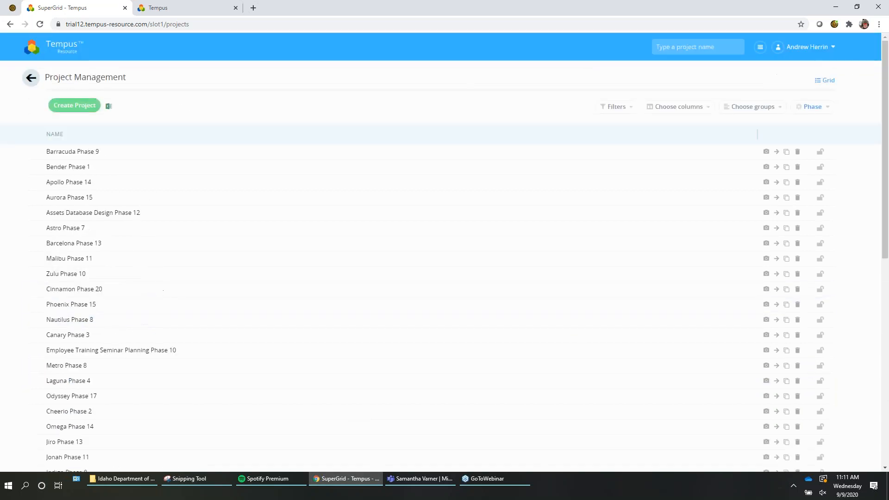
pyautogui.click(31, 79)
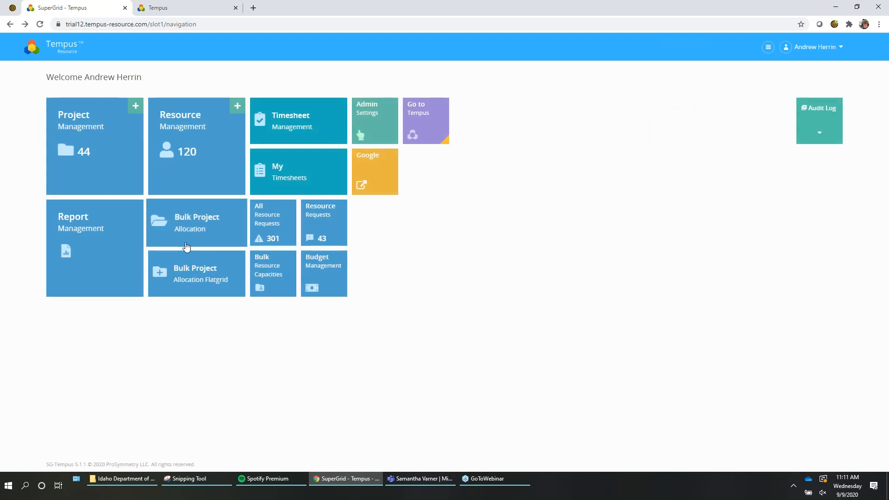
# View the monthly resource allocations by project in Bulk Project Allocation Flatgrid, using its Resource perspective, and return to the home page.
pyautogui.click(194, 274)
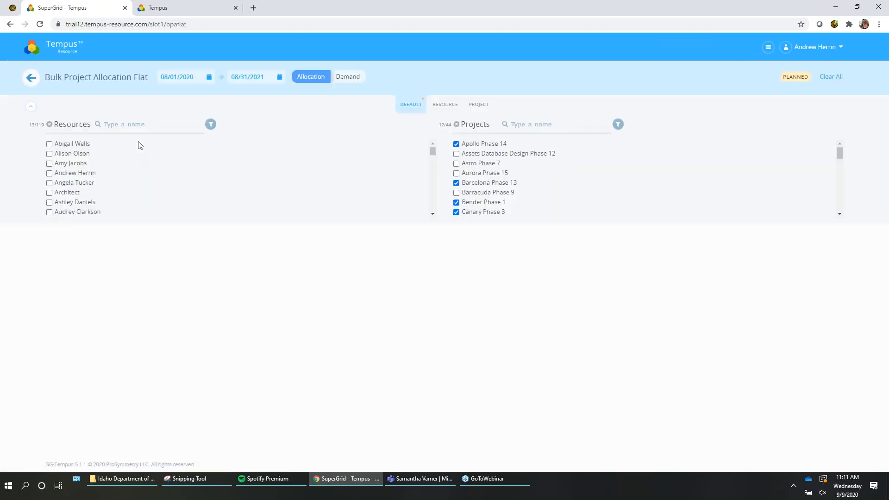
pyautogui.click(448, 106)
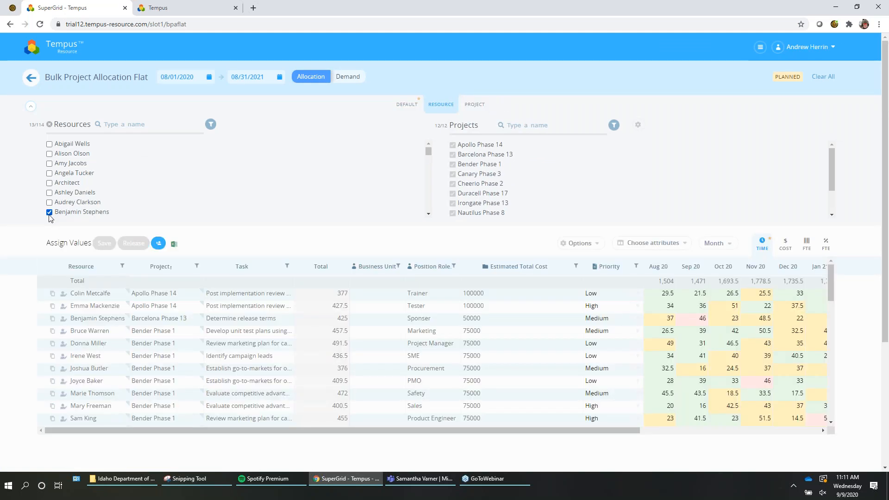
pyautogui.moveTo(578, 428); pyautogui.dragTo(826, 431)
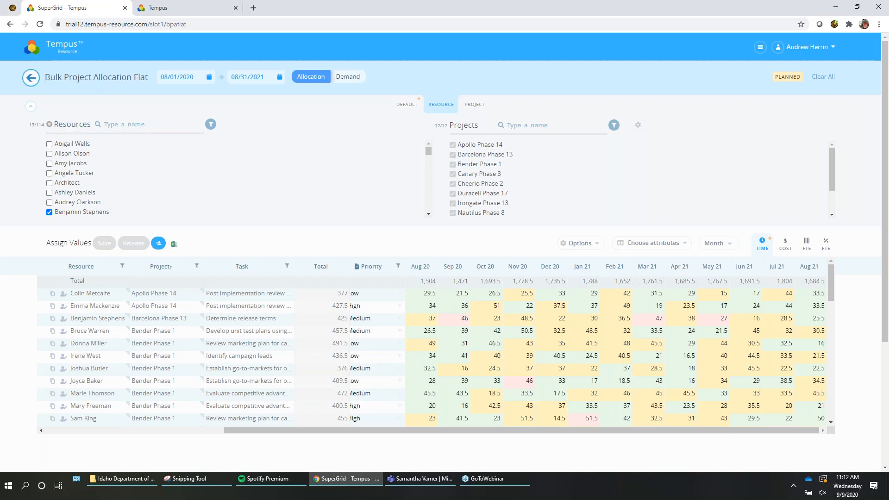
pyautogui.click(30, 78)
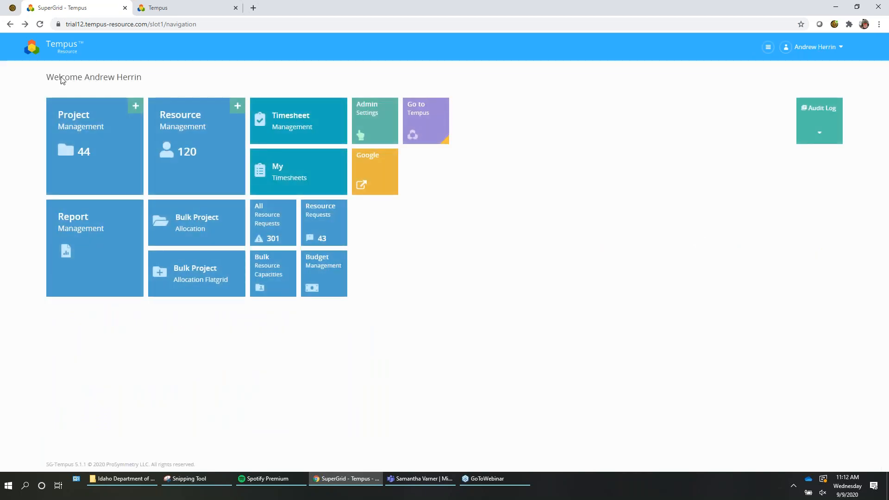
# Check the Exclude proposal projects option in the admin General Settings again and return to the home page.
pyautogui.click(359, 126)
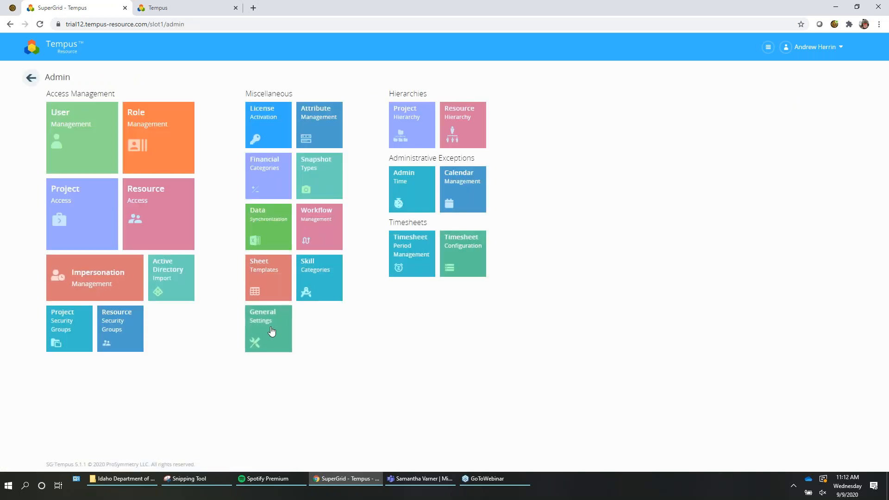
pyautogui.click(272, 332)
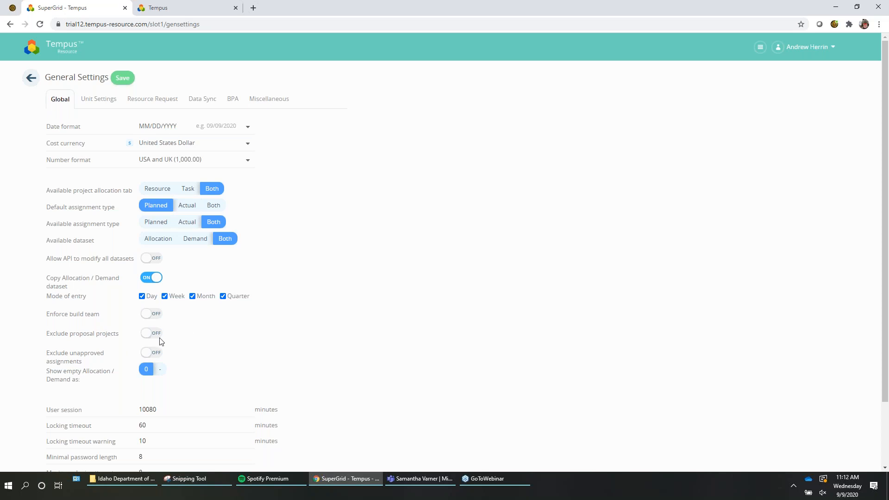
pyautogui.click(36, 52)
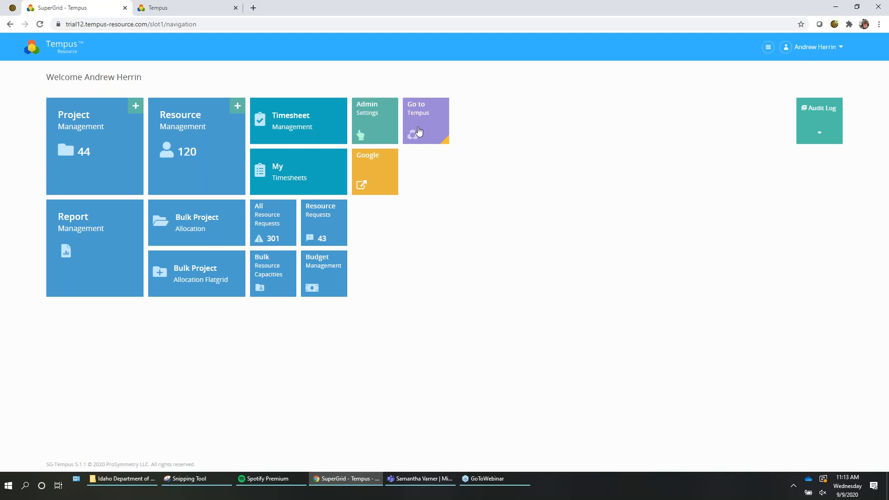
# Review the Proposals model's configuration in the Tempus model listing, including Proposal Logic and the selected Primary Role types, and save it.
pyautogui.click(201, 12)
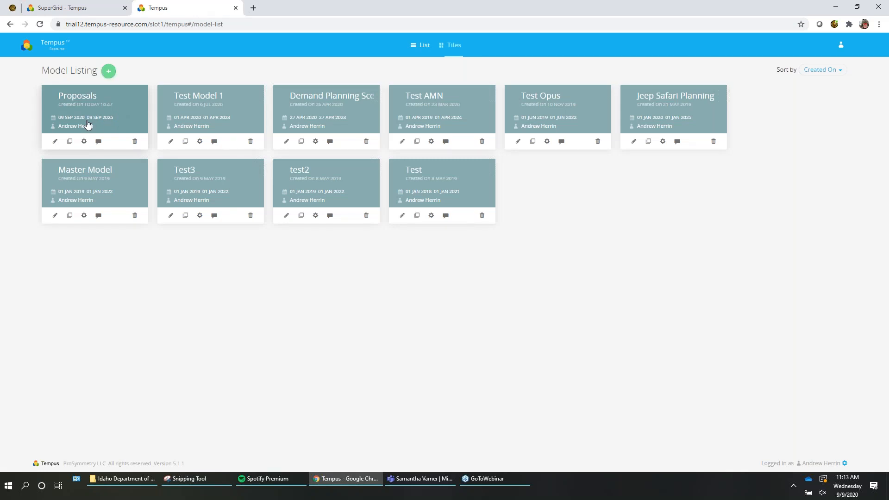
pyautogui.click(54, 141)
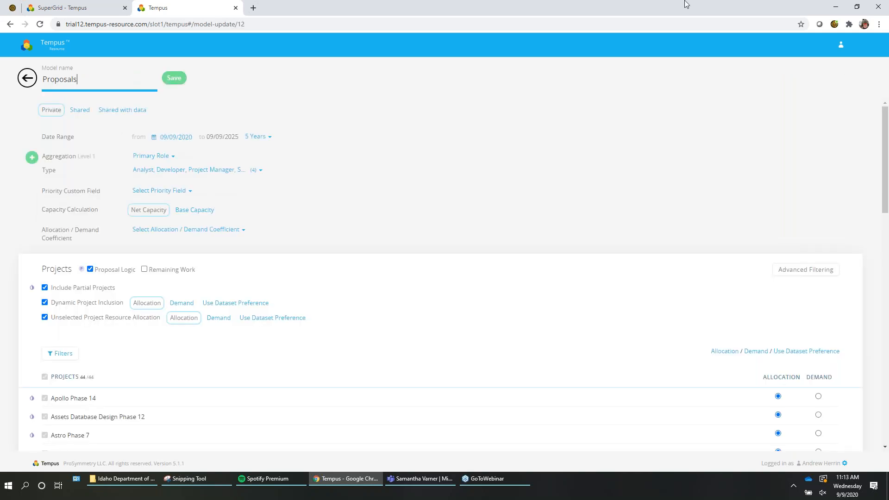
pyautogui.moveTo(887, 125); pyautogui.dragTo(886, 137)
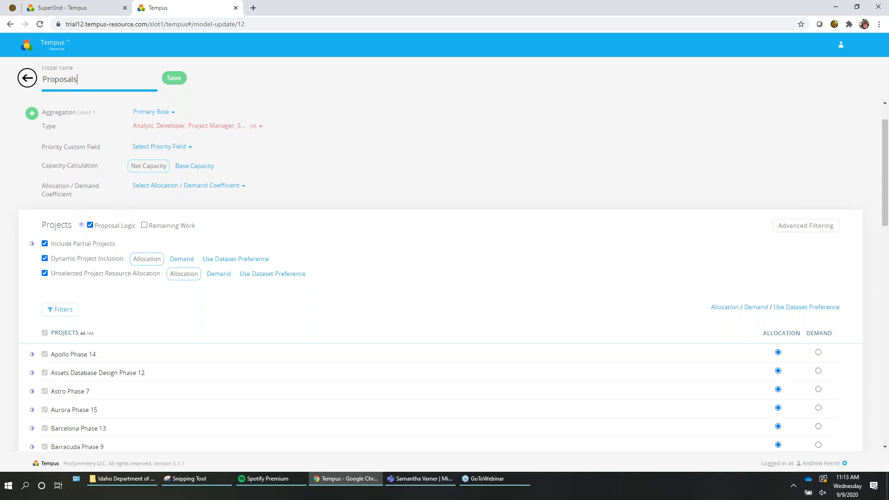
pyautogui.scroll(1, 116, 121)
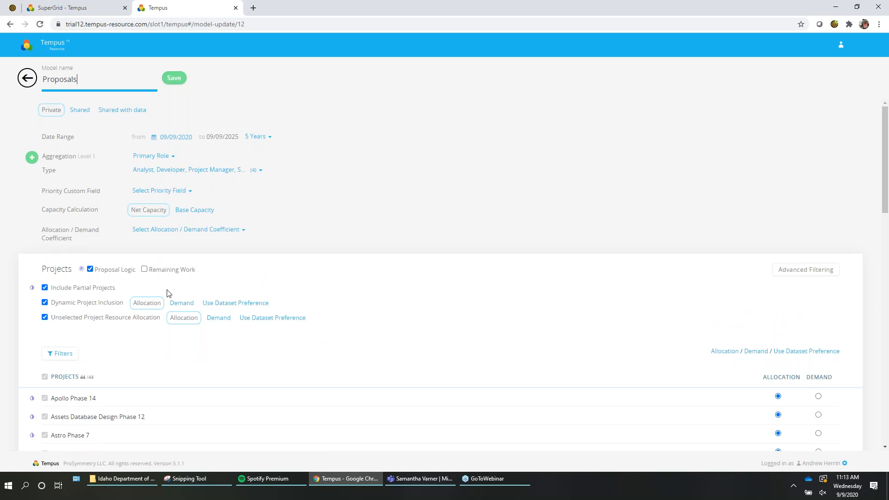
pyautogui.scroll(-1, 135, 376)
pyautogui.scroll(1, 146, 359)
pyautogui.click(257, 171)
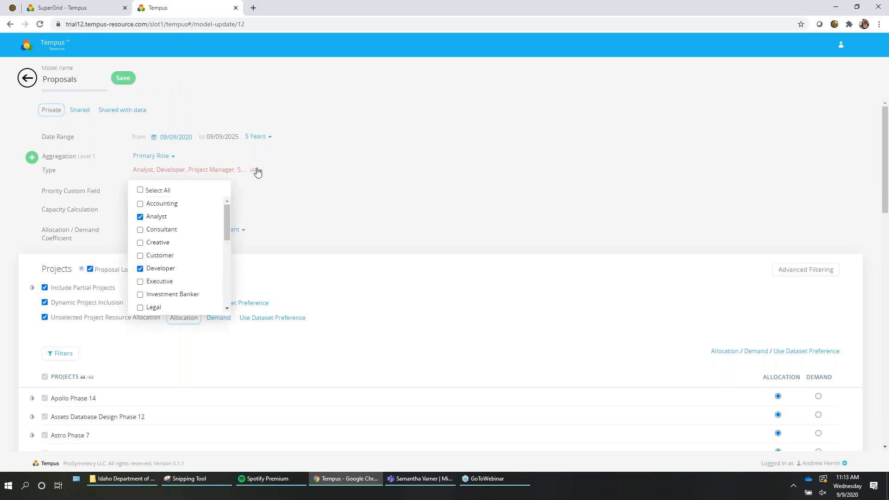
pyautogui.moveTo(229, 216); pyautogui.dragTo(192, 217)
pyautogui.click(303, 203)
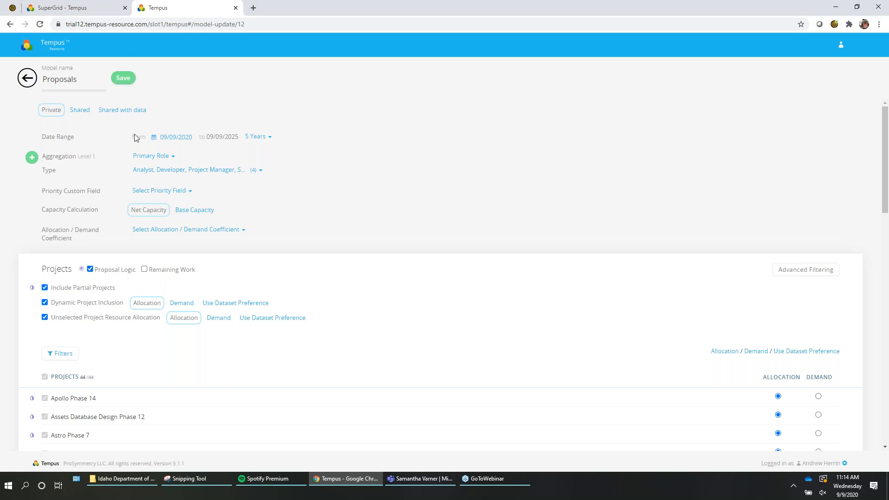
pyautogui.click(123, 78)
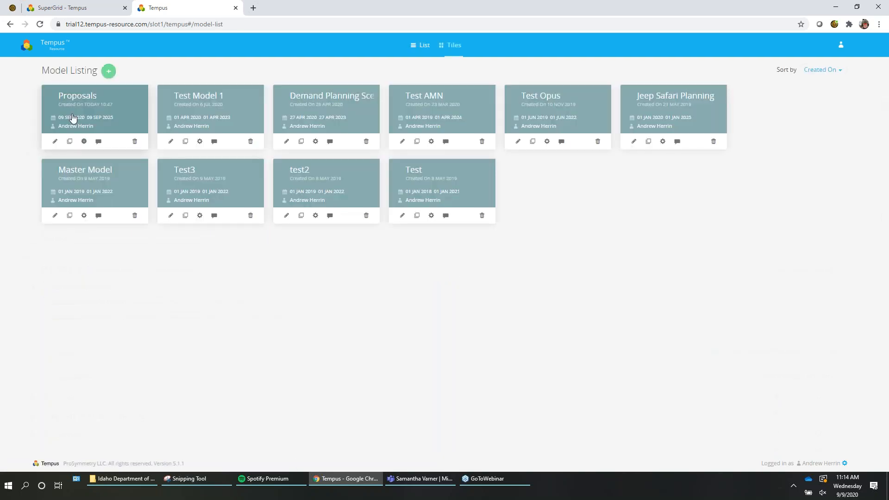
# Examine the project timeline and monthly role heat map in the Proposals model and return to the model listing.
pyautogui.click(72, 115)
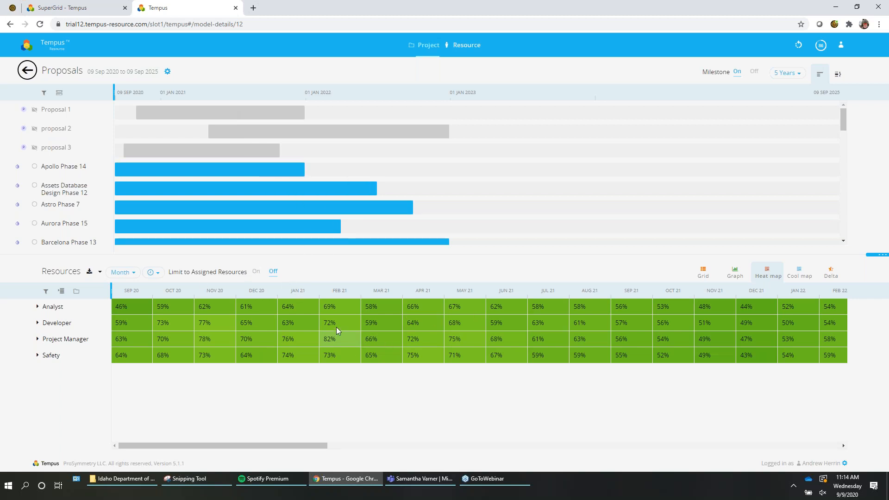
pyautogui.moveTo(290, 237)
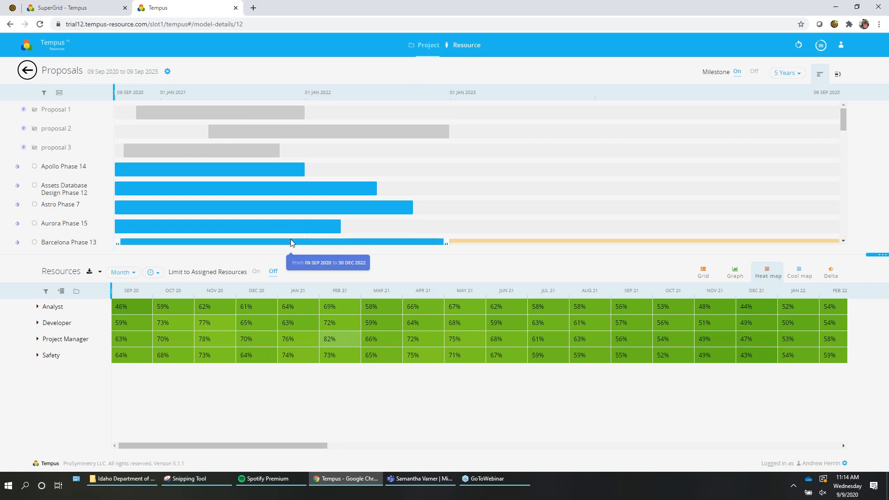
pyautogui.scroll(-3, 290, 239)
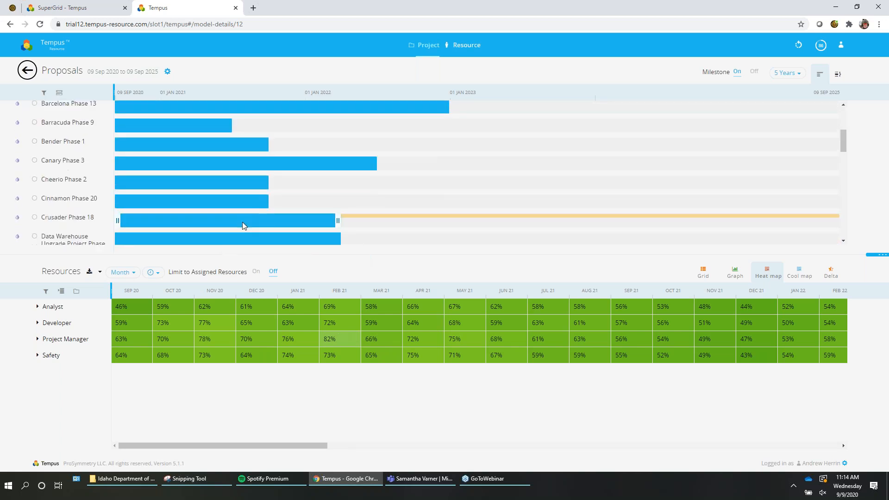
pyautogui.scroll(-1, 243, 221)
pyautogui.scroll(3, 241, 227)
pyautogui.moveTo(235, 445); pyautogui.dragTo(263, 444)
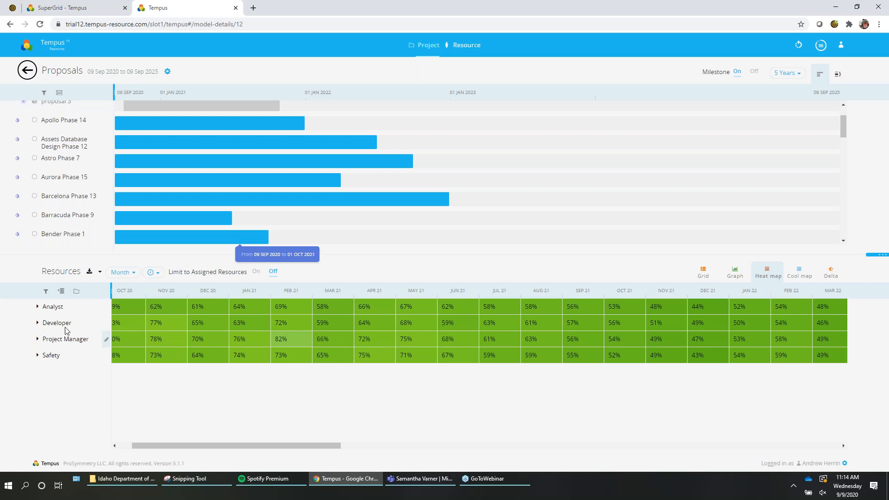
pyautogui.moveTo(256, 444); pyautogui.dragTo(202, 451)
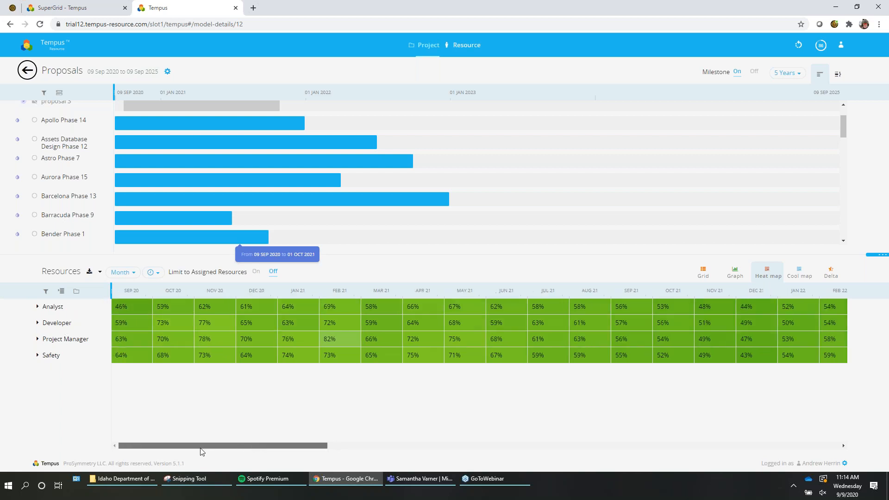
pyautogui.scroll(1, 167, 222)
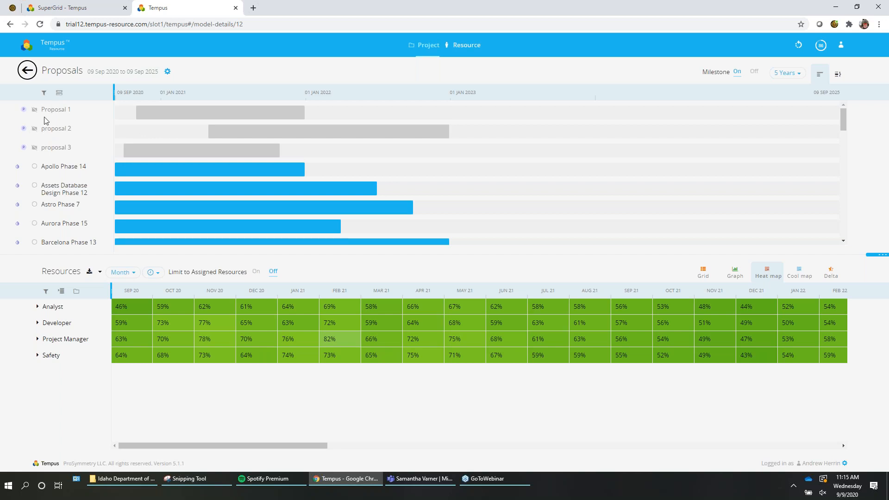
pyautogui.click(29, 70)
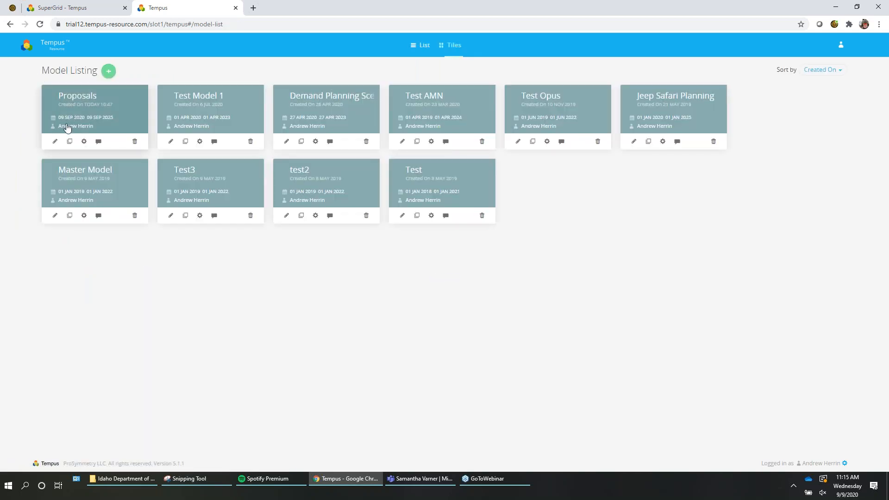
# Toggle the Proposal Logic option in the Proposals model's configuration and save the model.
pyautogui.click(54, 141)
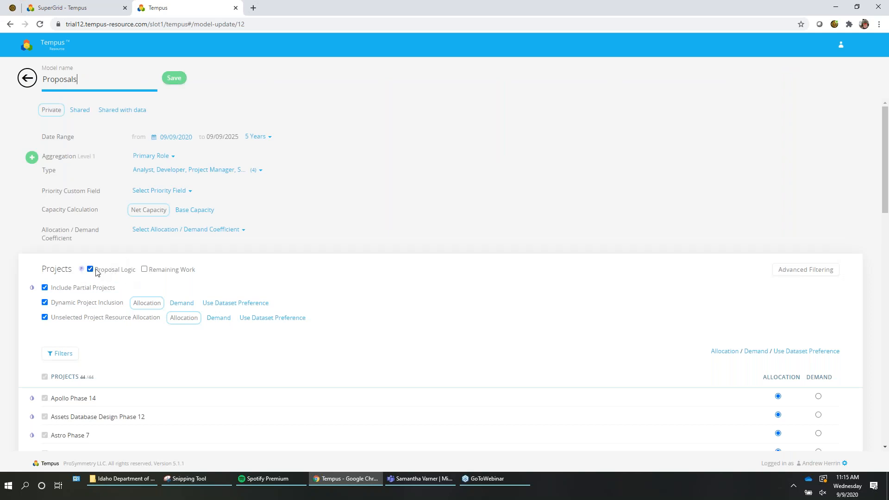
pyautogui.click(95, 271)
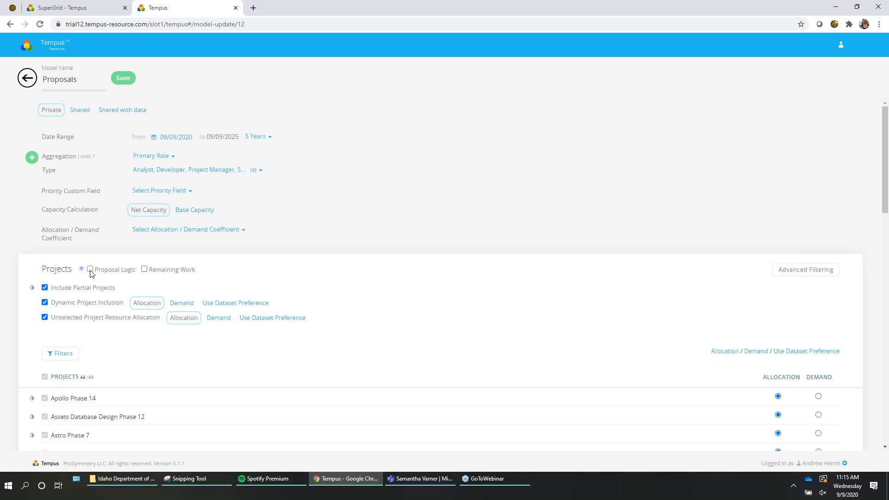
pyautogui.click(124, 78)
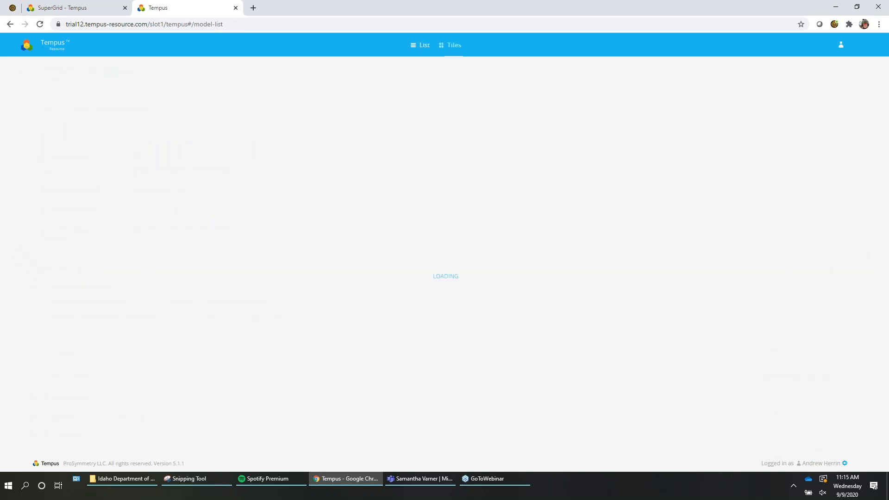
# Open the Proposals model, show its resources in the Delta view and turn on Interactive Update.
pyautogui.click(120, 104)
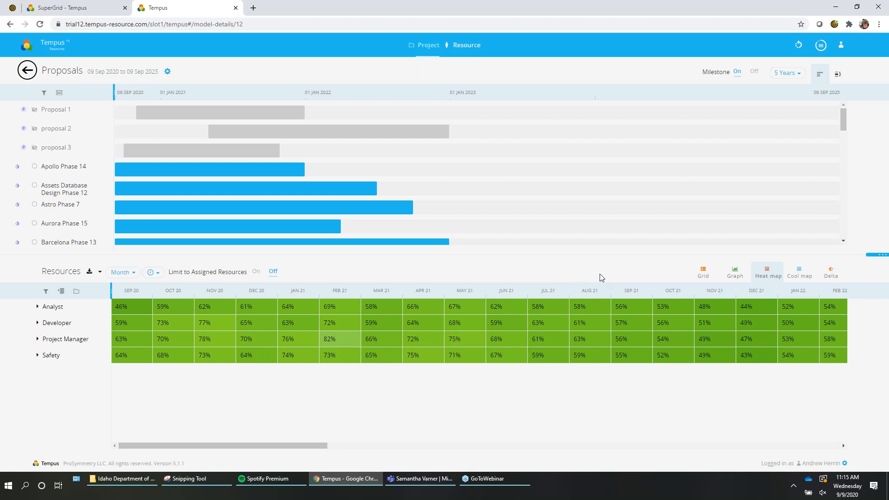
pyautogui.click(828, 272)
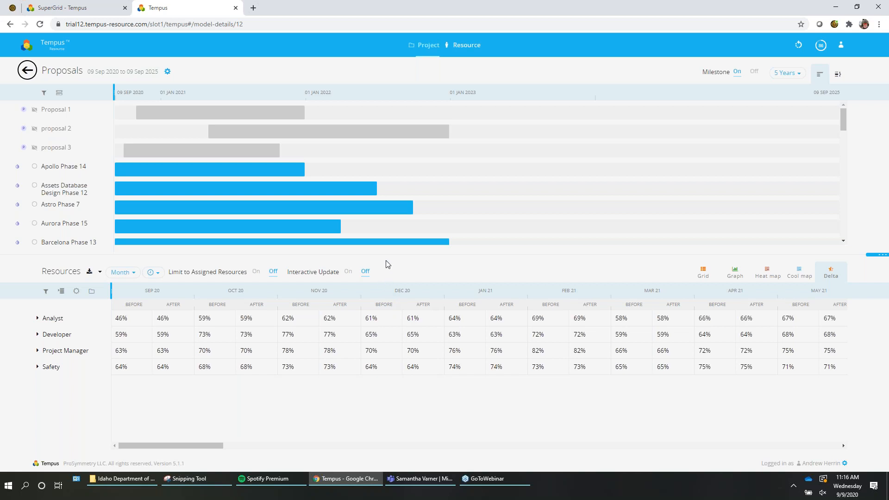
pyautogui.click(348, 272)
# Include proposal 2 in the Proposals model's project portfolio.
pyautogui.scroll(-5, 139, 197)
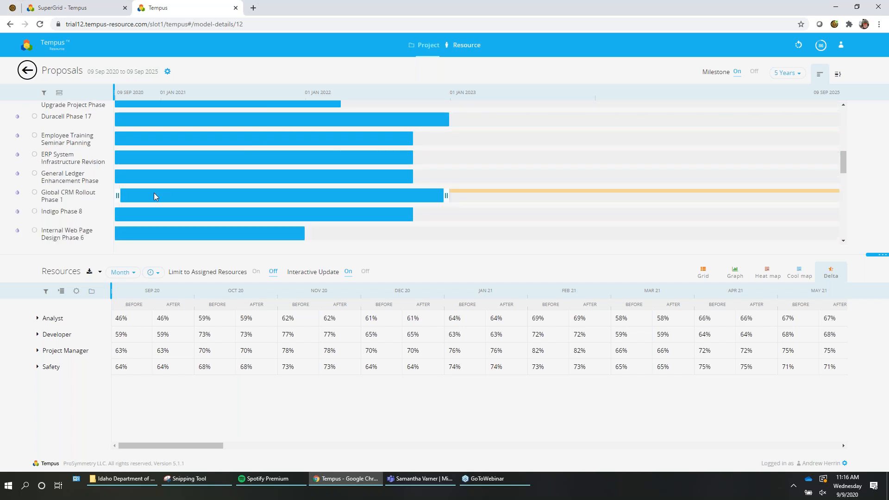
pyautogui.scroll(10, 157, 185)
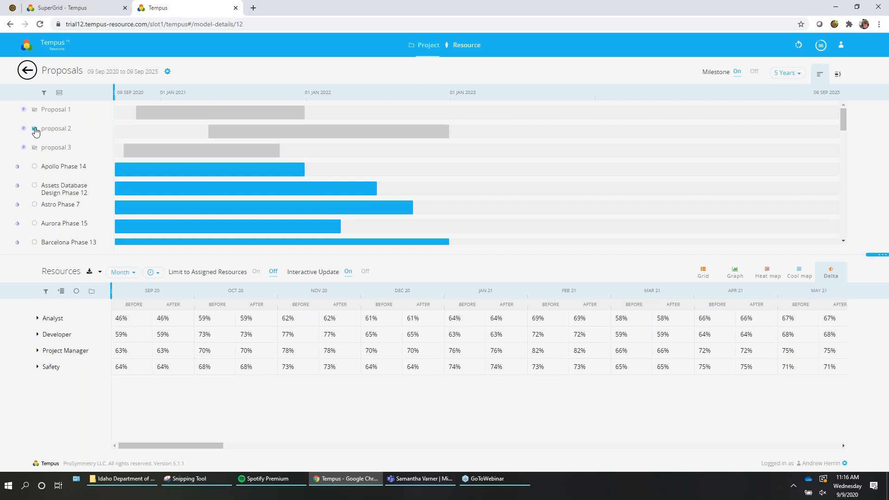
pyautogui.click(35, 132)
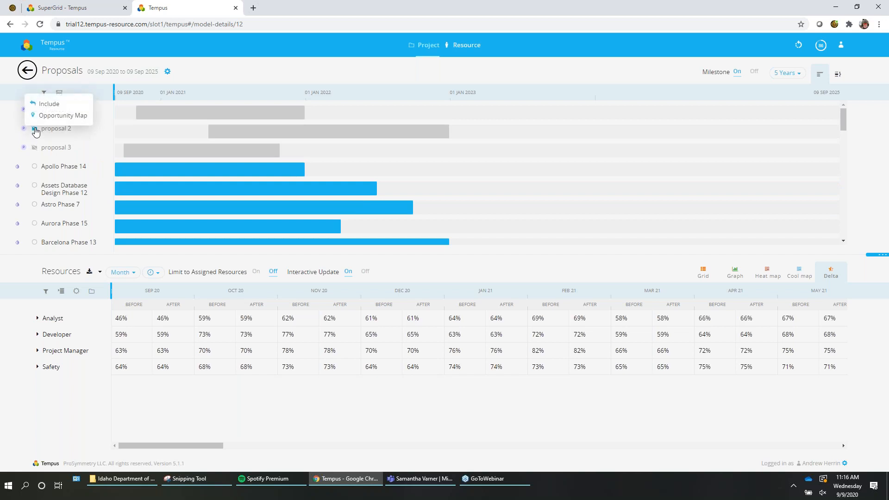
pyautogui.click(67, 109)
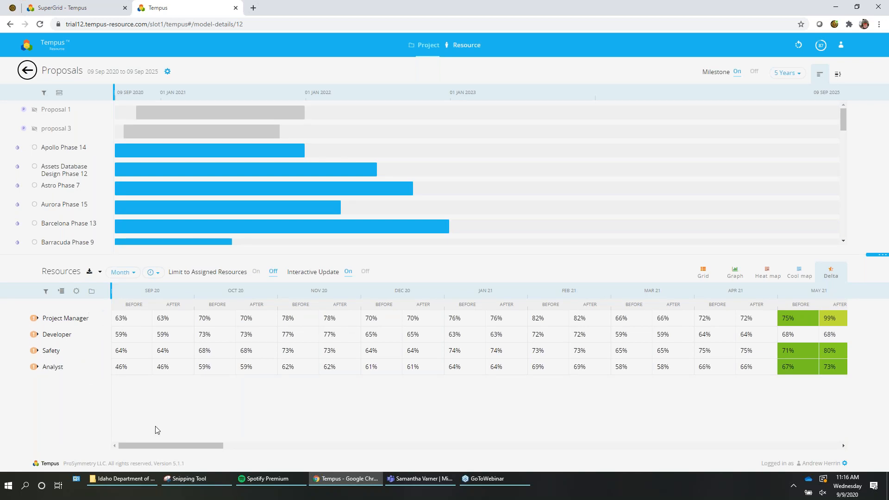
# Compare each role's monthly before and after utilization with proposal 2 included, checking the individual resources under Project Manager.
pyautogui.moveTo(167, 444); pyautogui.dragTo(245, 443)
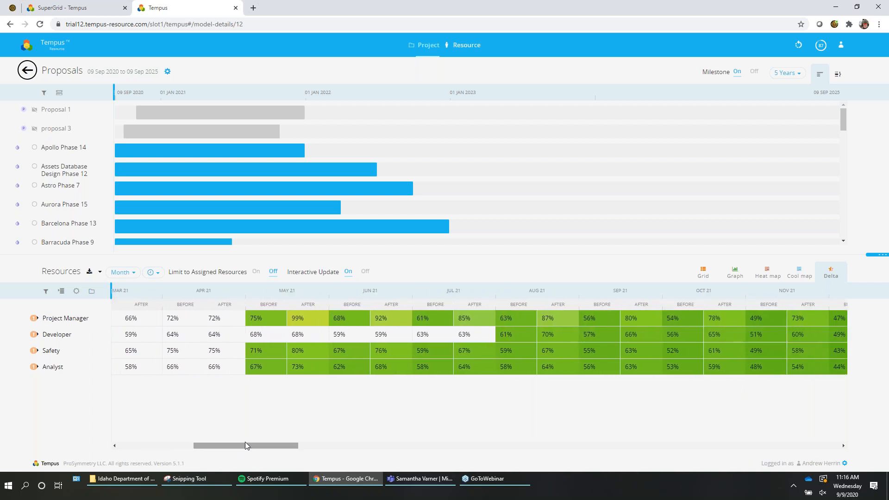
pyautogui.moveTo(302, 448); pyautogui.dragTo(238, 424)
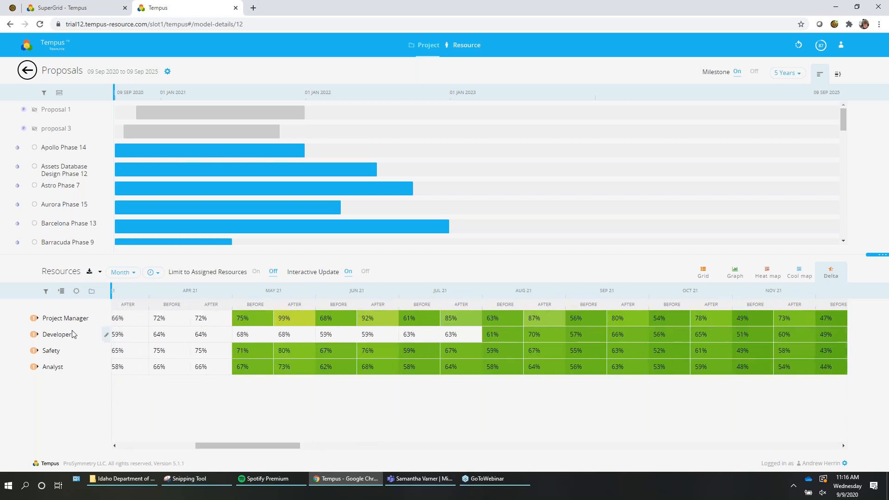
pyautogui.click(40, 319)
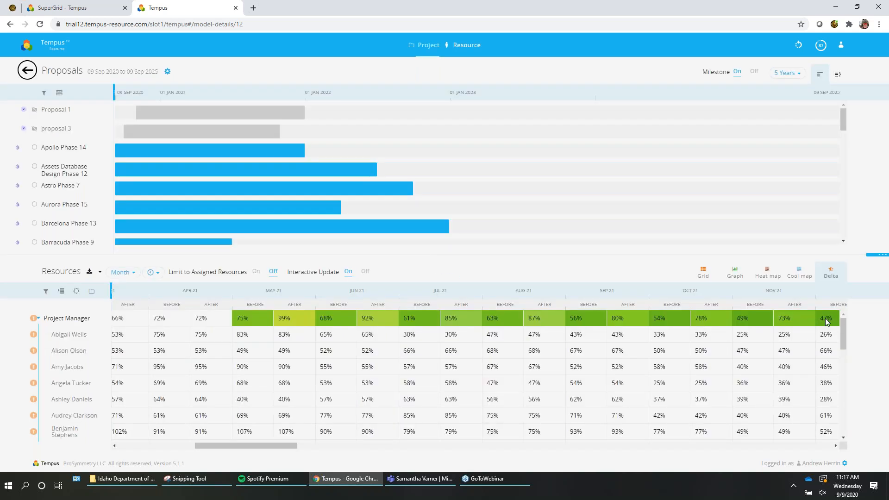
pyautogui.moveTo(843, 326); pyautogui.dragTo(838, 309)
pyautogui.click(37, 318)
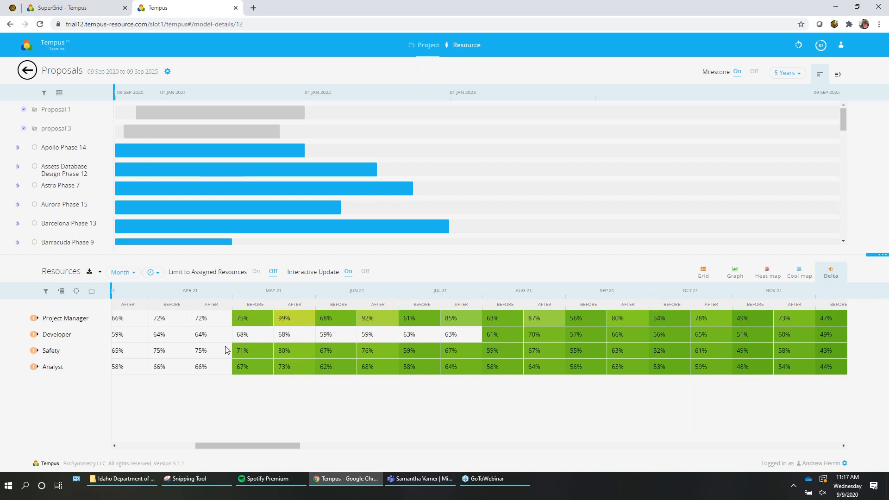
pyautogui.moveTo(252, 446)
pyautogui.mouseDown()
pyautogui.moveTo(341, 429)
pyautogui.moveTo(420, 437)
pyautogui.moveTo(254, 442)
pyautogui.mouseUp()
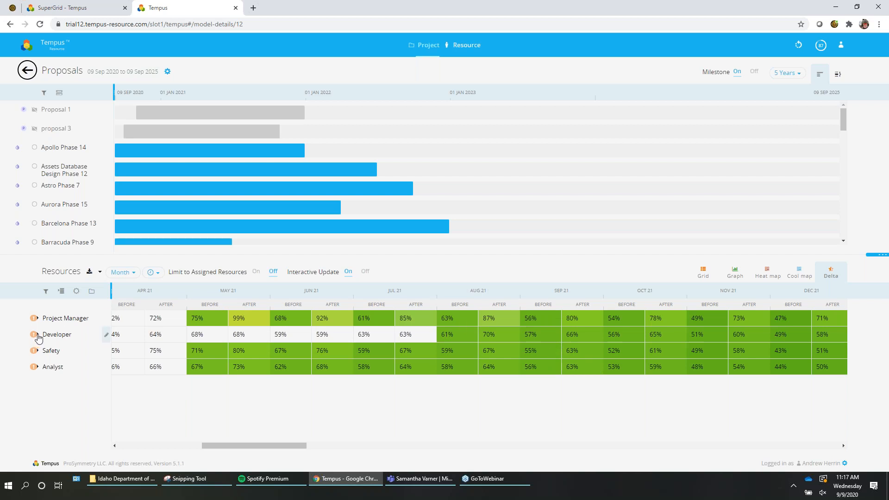
# Expand the Safety role and compare its individual resources' monthly before and after utilization.
pyautogui.click(38, 351)
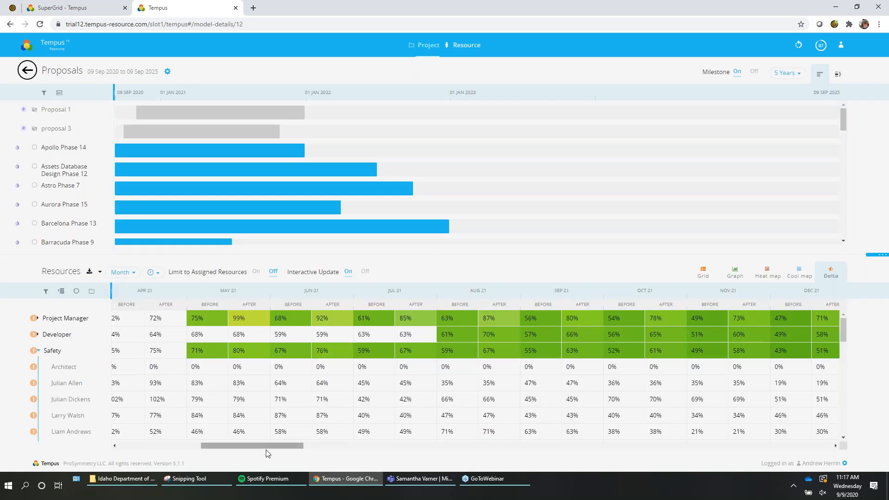
pyautogui.moveTo(257, 445); pyautogui.dragTo(230, 441)
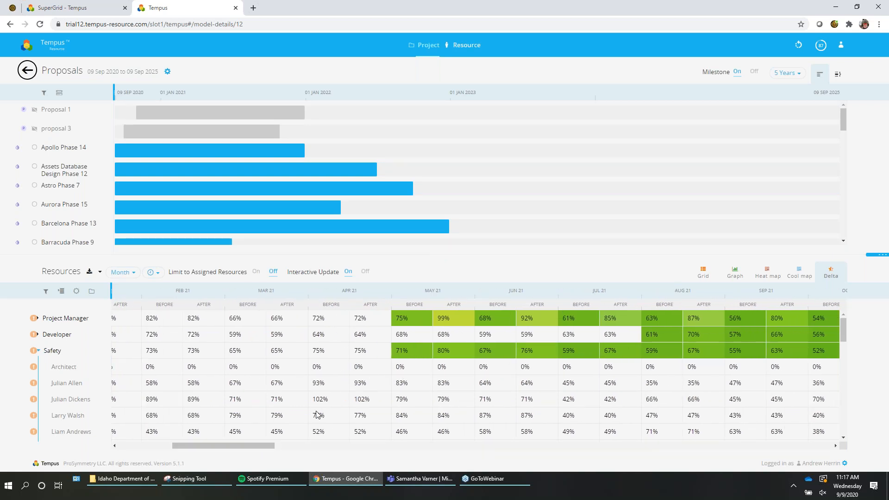
pyautogui.moveTo(258, 446); pyautogui.dragTo(307, 446)
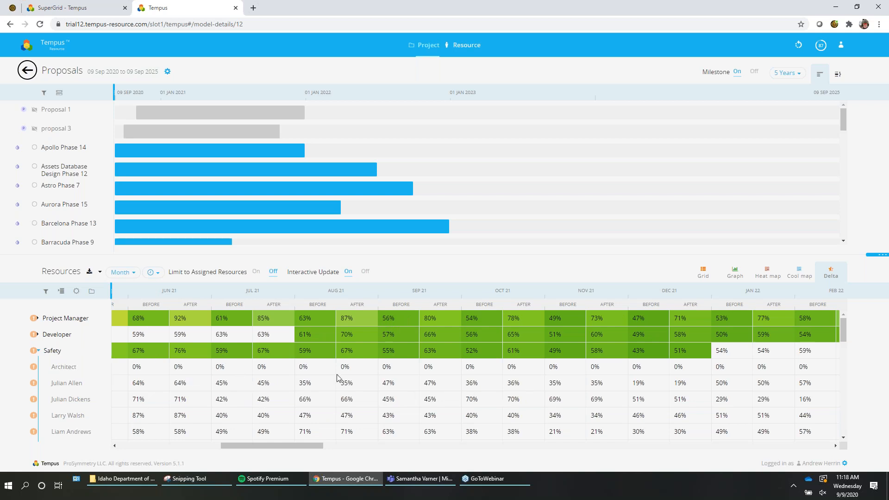
# Show the resources' net availability in the Grid view as FTE with the heatmap overlay turned on.
pyautogui.click(705, 278)
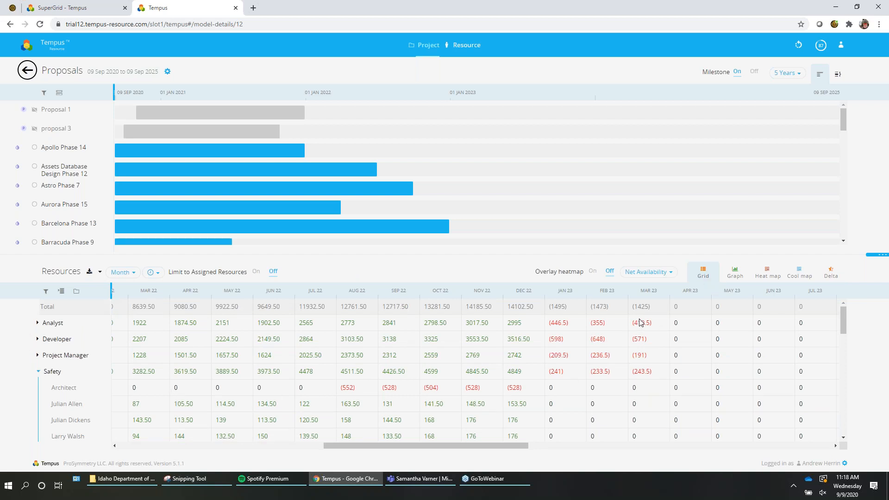
pyautogui.click(154, 273)
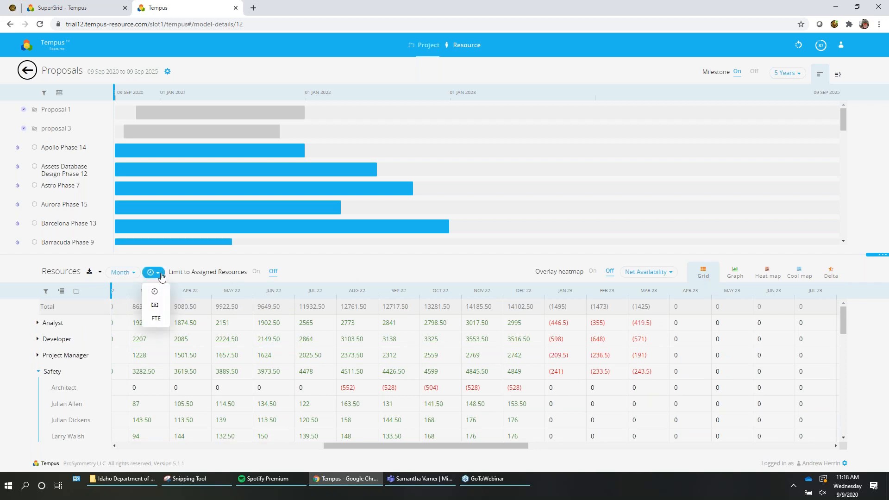
pyautogui.click(157, 319)
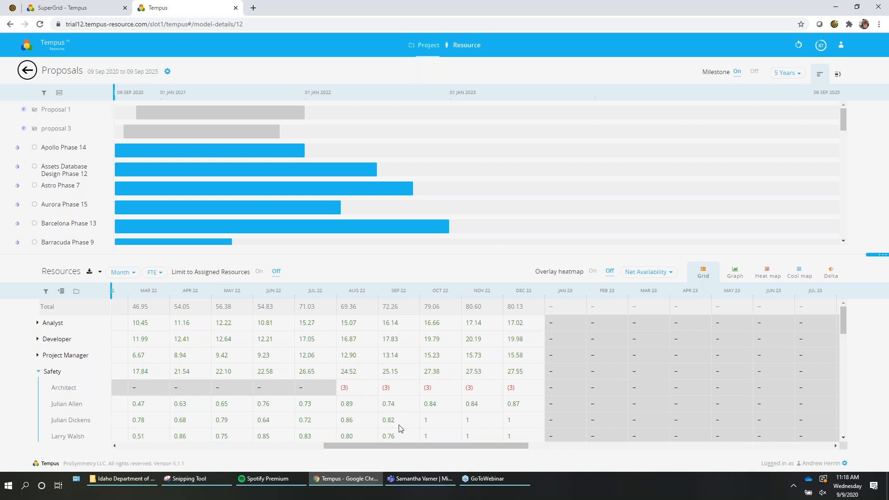
pyautogui.moveTo(407, 451); pyautogui.dragTo(397, 451)
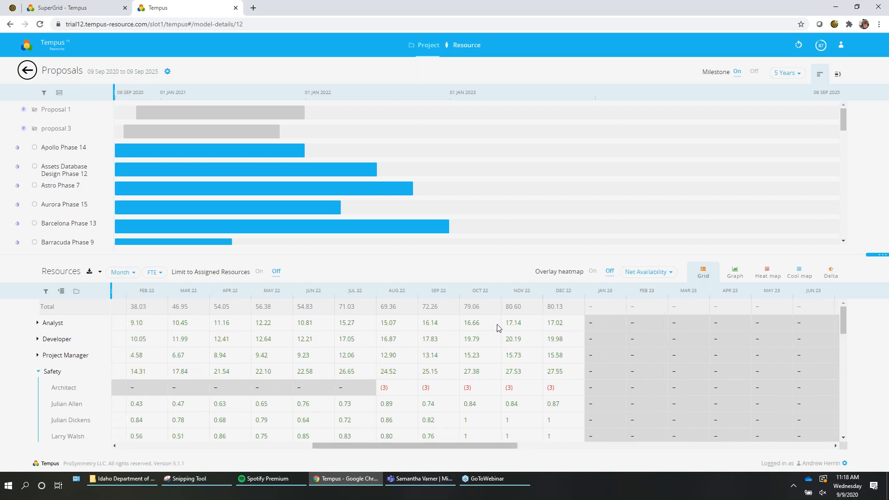
pyautogui.click(593, 272)
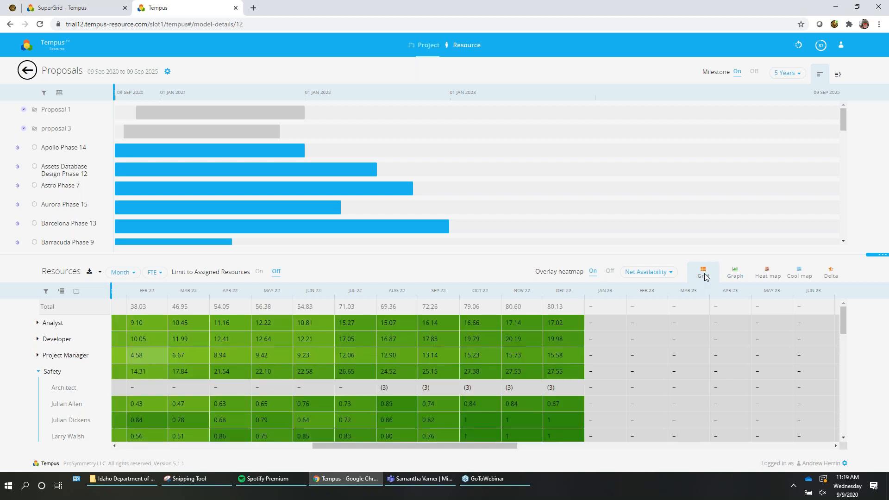
pyautogui.click(154, 273)
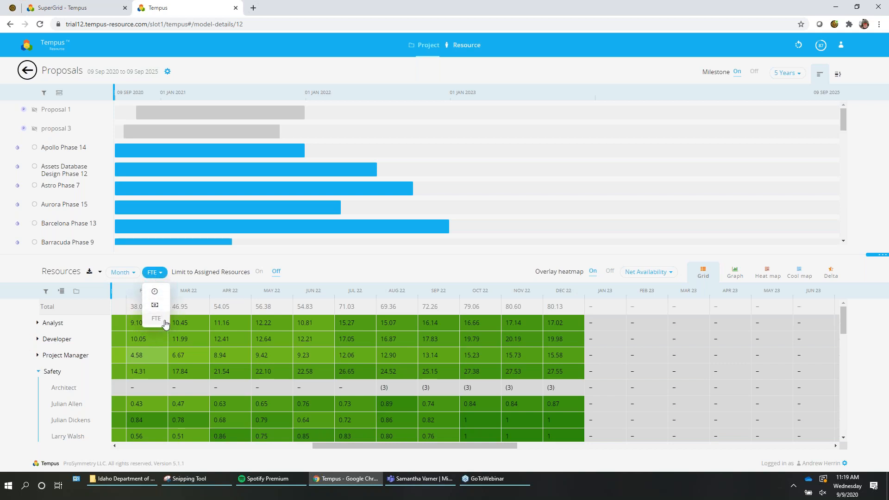
pyautogui.click(357, 274)
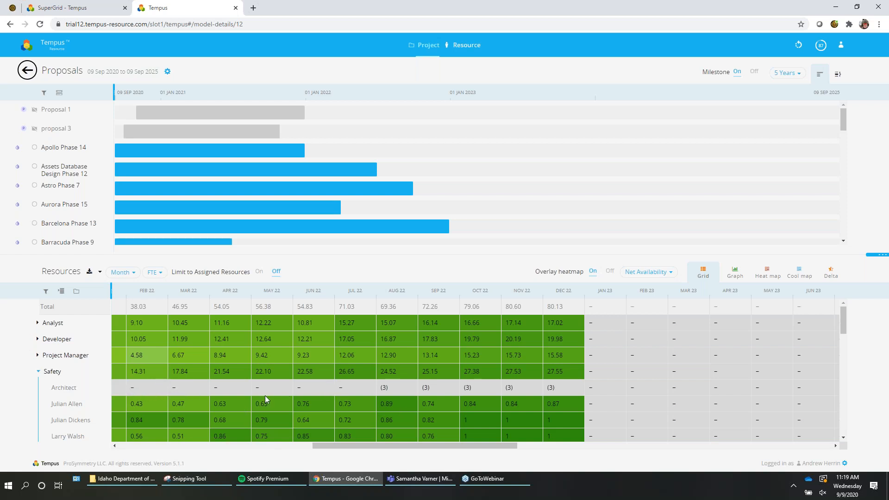
# Check which project uses the Architect in August 2022, and collapse the Safety role.
pyautogui.click(394, 390)
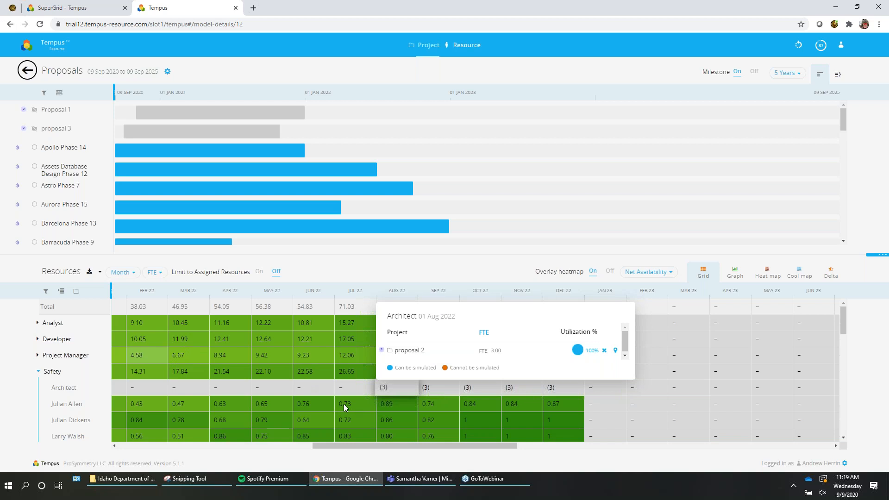
pyautogui.click(37, 374)
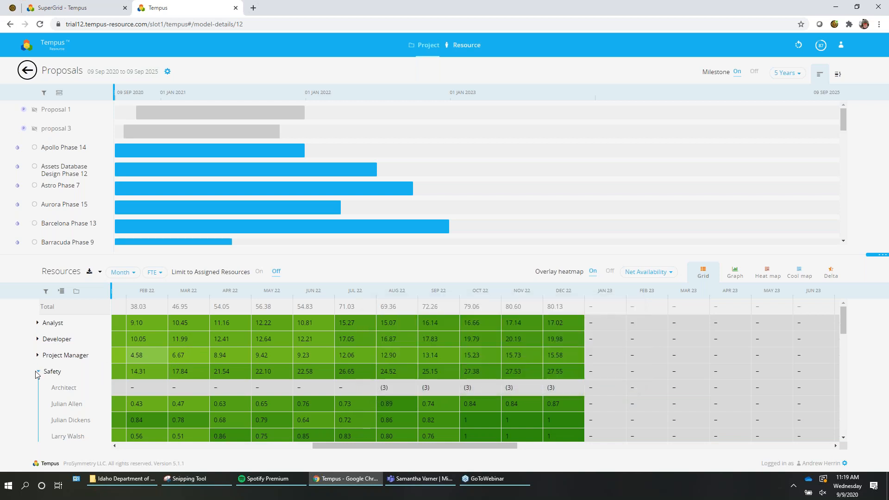
pyautogui.click(38, 373)
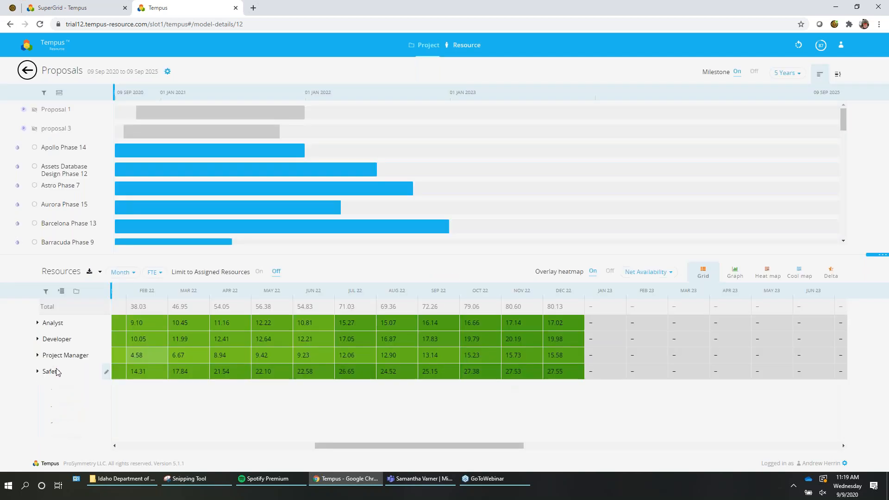
# Return the resources to the Delta view and include Proposal 1 in the model's portfolio.
pyautogui.click(831, 272)
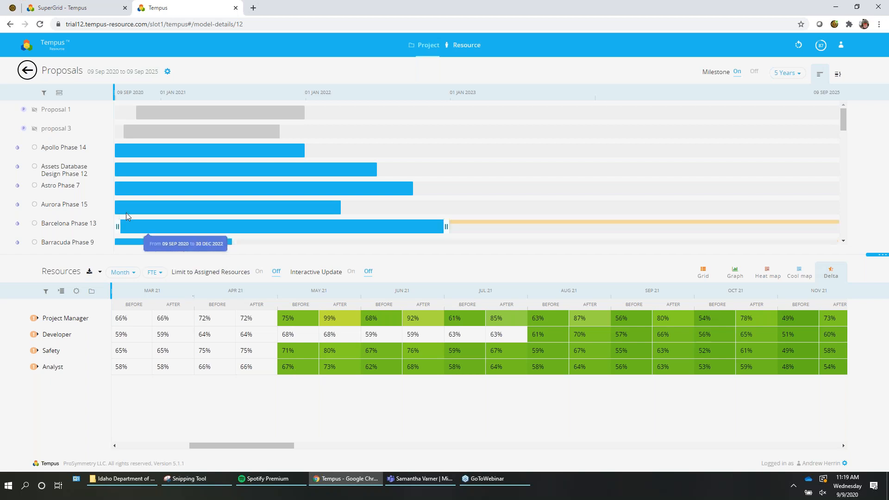
pyautogui.click(34, 109)
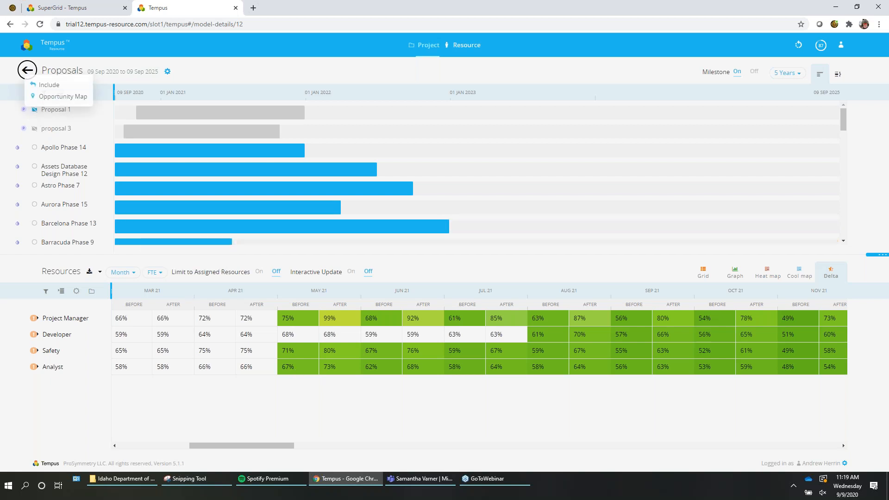
pyautogui.click(45, 88)
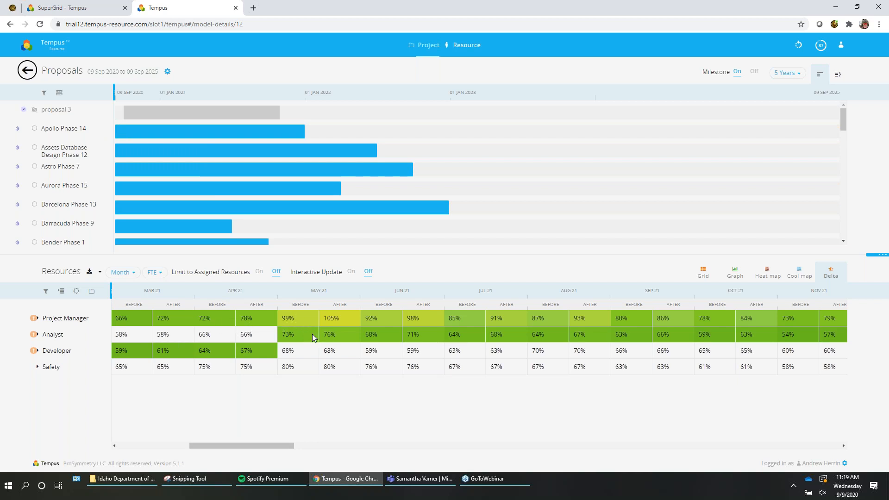
# Examine the projects contributing to the Project Manager role's May 2021 utilization after including Proposal 1, and close the breakdown.
pyautogui.click(345, 320)
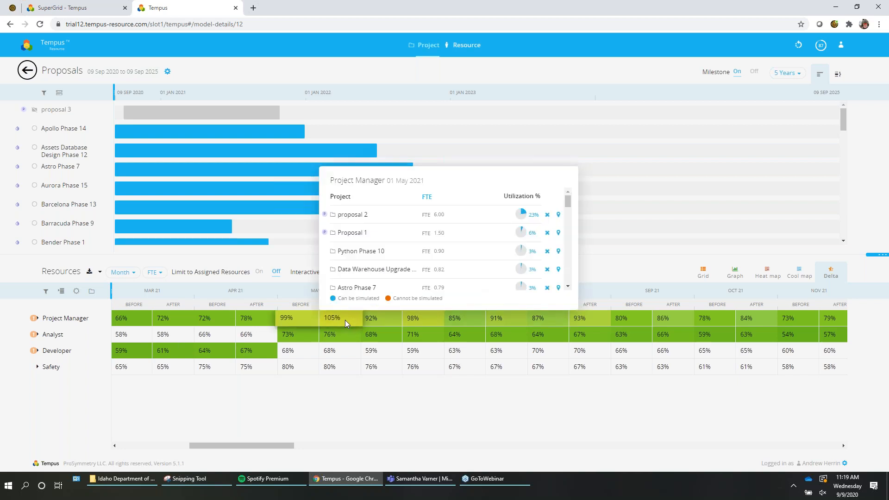
pyautogui.moveTo(572, 206); pyautogui.dragTo(575, 224)
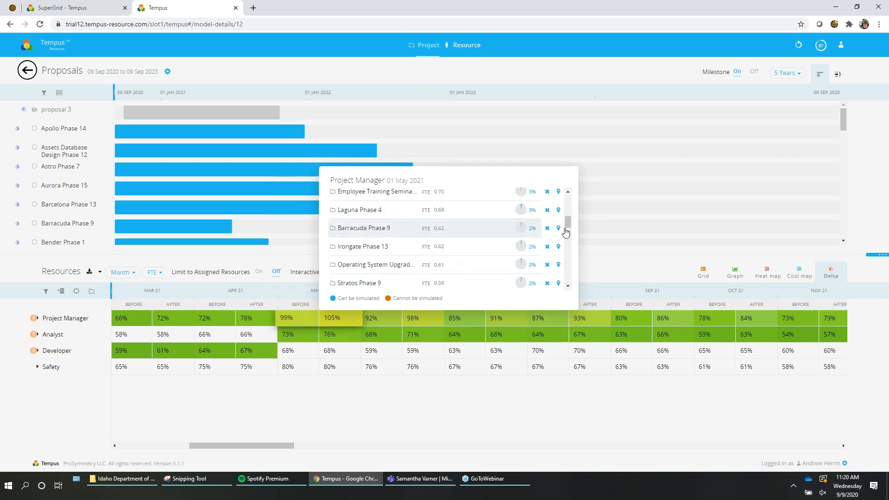
pyautogui.moveTo(568, 225); pyautogui.dragTo(558, 199)
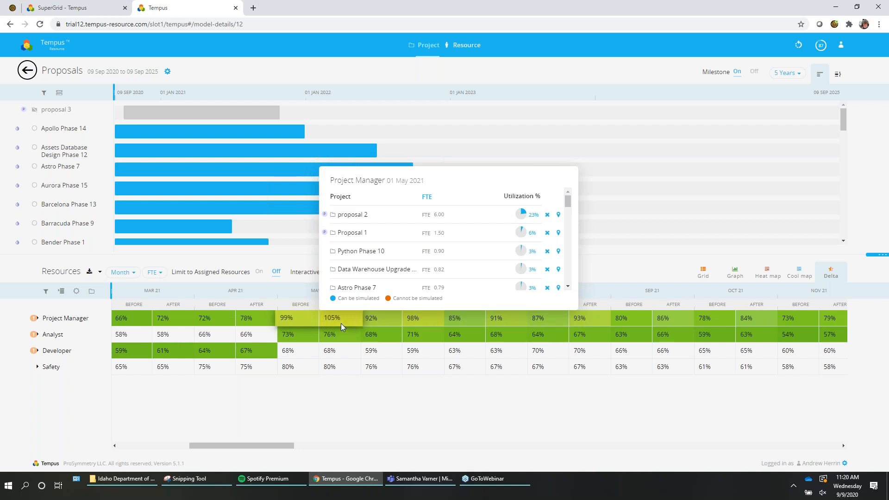
pyautogui.click(355, 400)
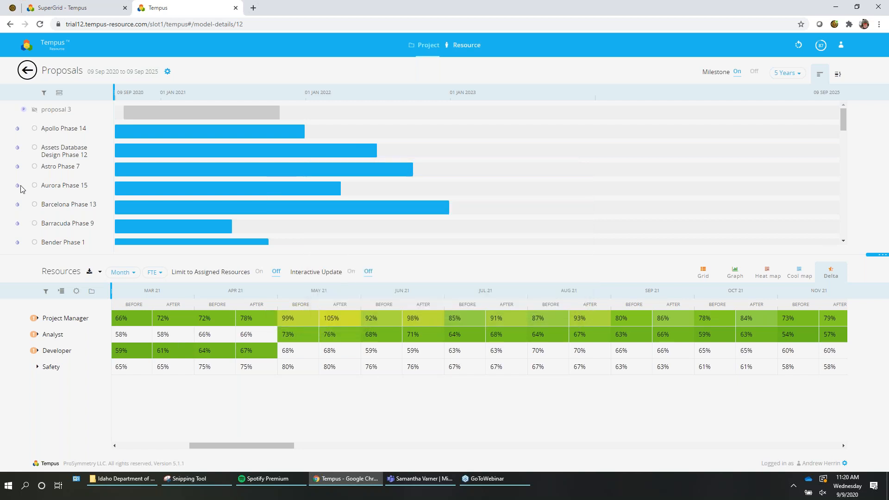
# Include proposal 3 in the Proposals model's project portfolio.
pyautogui.click(35, 110)
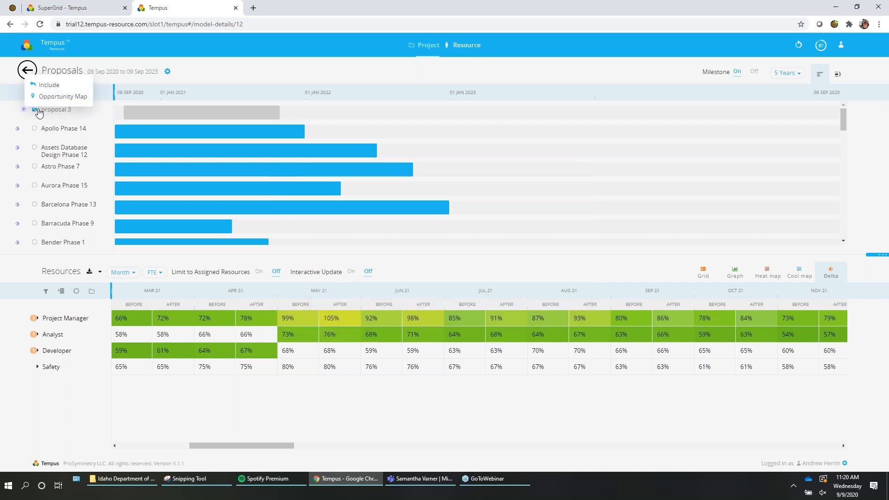
pyautogui.click(51, 85)
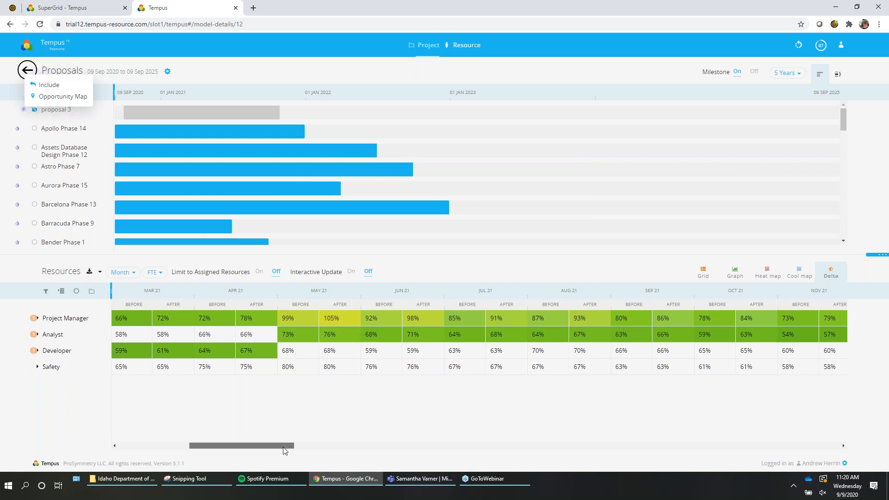
pyautogui.moveTo(291, 448); pyautogui.dragTo(243, 422)
pyautogui.click(34, 110)
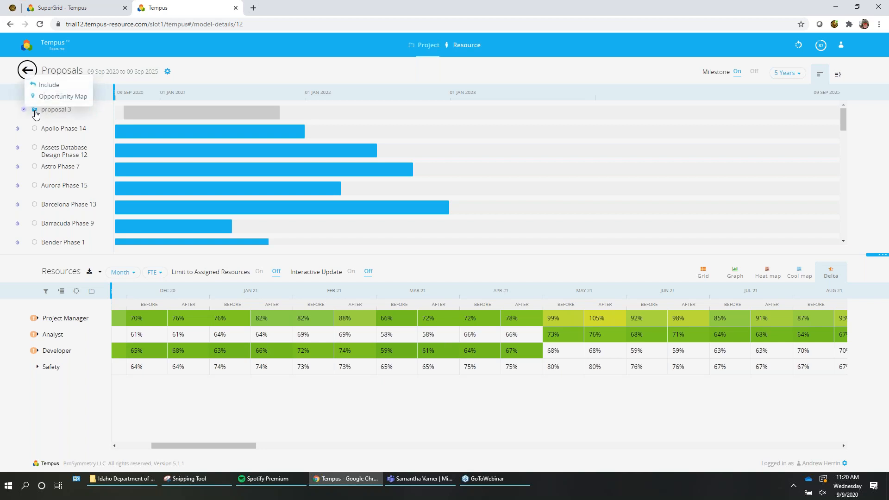
pyautogui.click(44, 92)
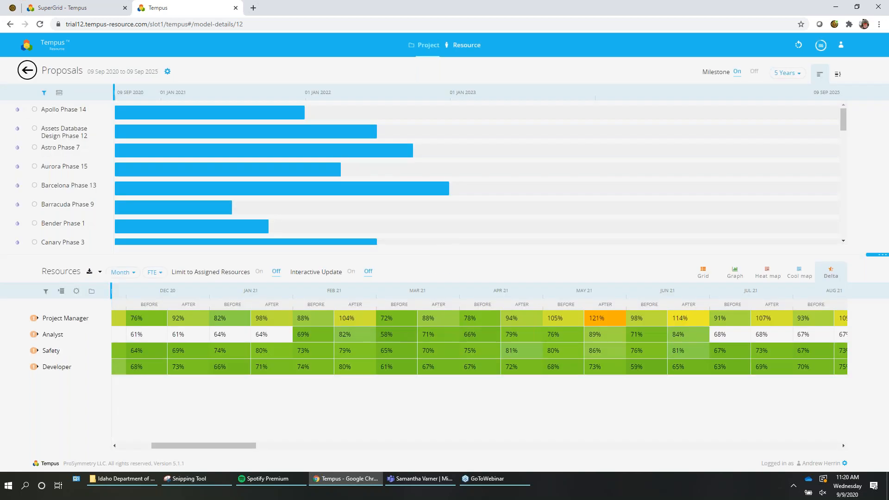
# Review the Project Manager role's May 2021 project breakdown and exclude Python Phase 10 from the model there.
pyautogui.moveTo(184, 446)
pyautogui.mouseDown()
pyautogui.moveTo(220, 456)
pyautogui.moveTo(154, 438)
pyautogui.moveTo(192, 438)
pyautogui.mouseUp()
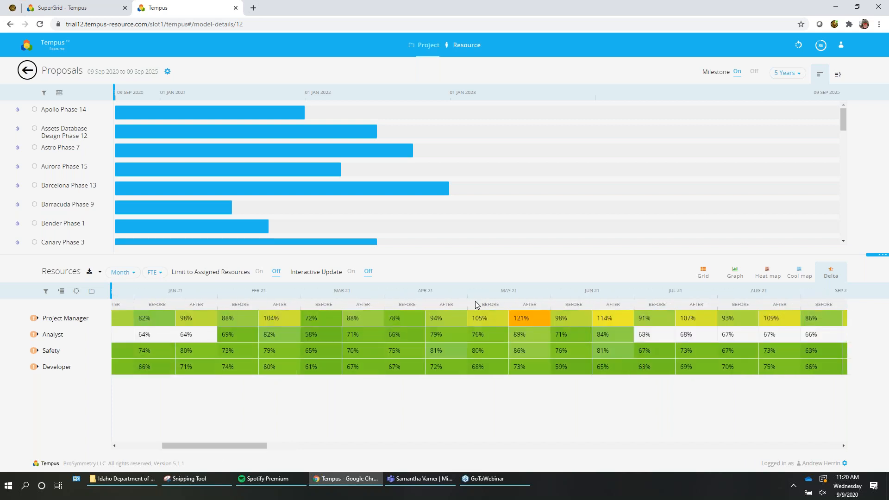
pyautogui.click(526, 324)
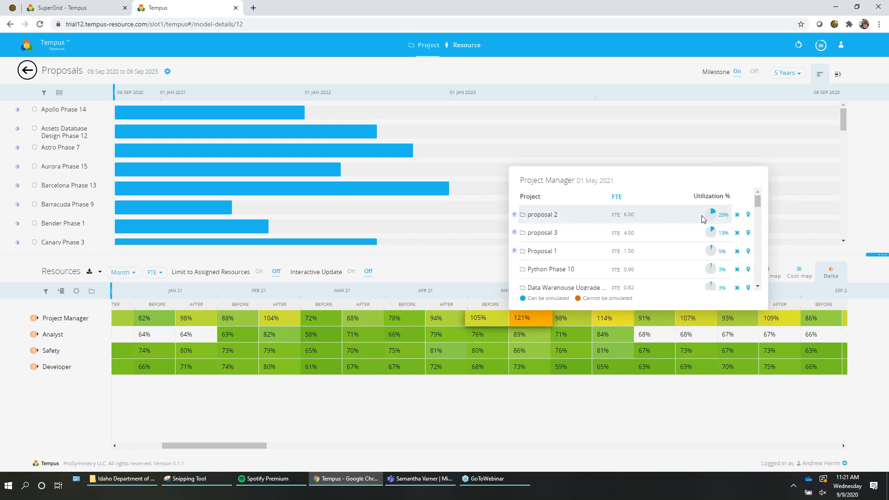
pyautogui.moveTo(759, 203)
pyautogui.mouseDown()
pyautogui.moveTo(757, 274)
pyautogui.moveTo(758, 198)
pyautogui.mouseUp()
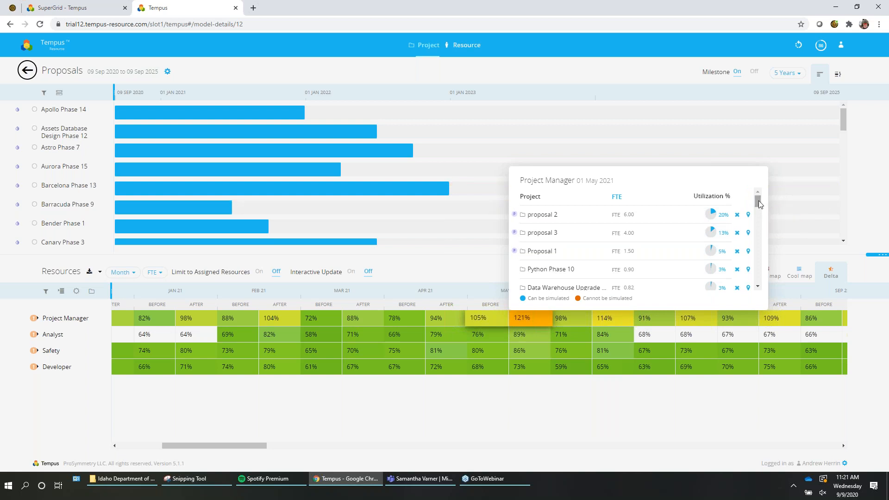
pyautogui.moveTo(757, 204); pyautogui.dragTo(760, 207)
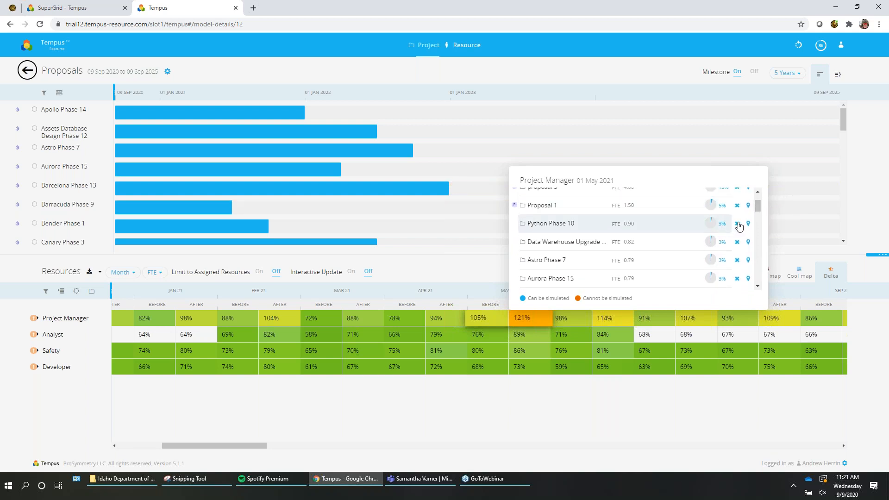
pyautogui.scroll(2, 757, 207)
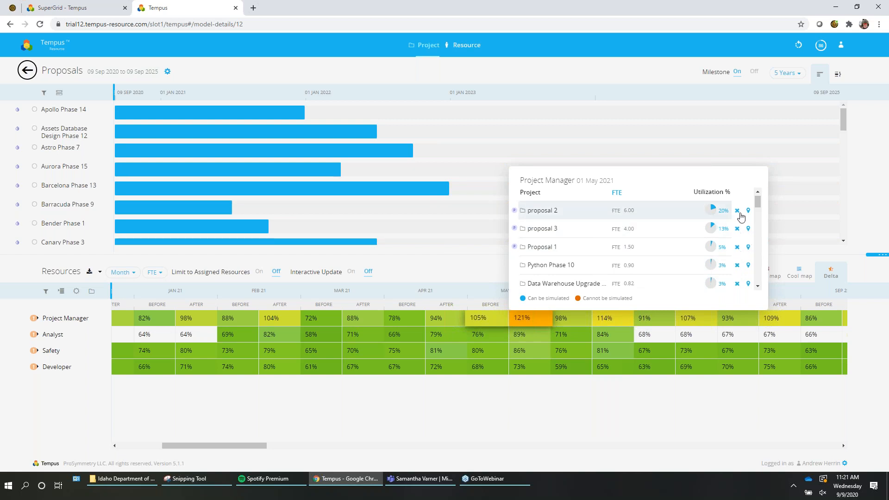
pyautogui.moveTo(756, 206); pyautogui.dragTo(757, 210)
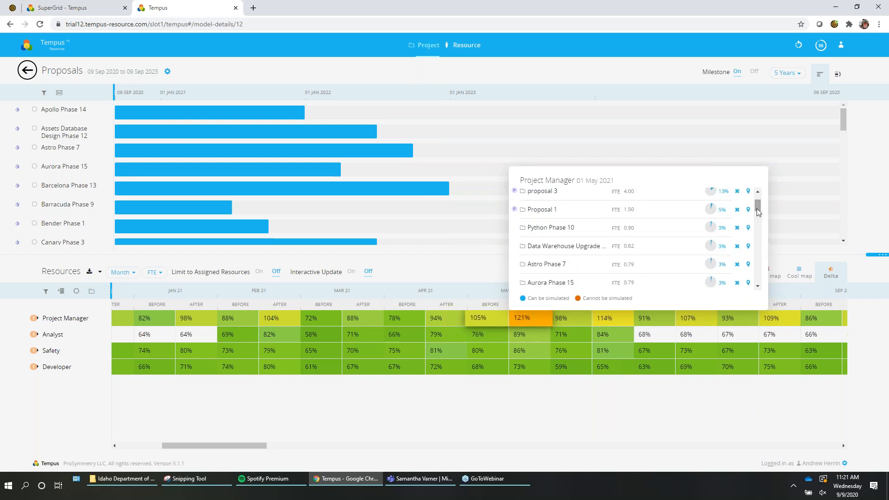
pyautogui.click(737, 229)
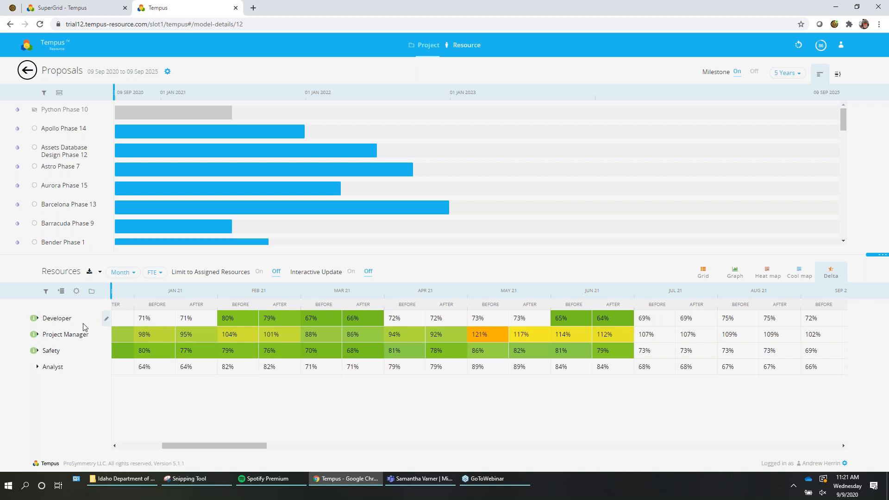
# Review the utilization change from September 2020 onward and revert all four steps in the model's history.
pyautogui.moveTo(213, 445); pyautogui.dragTo(169, 447)
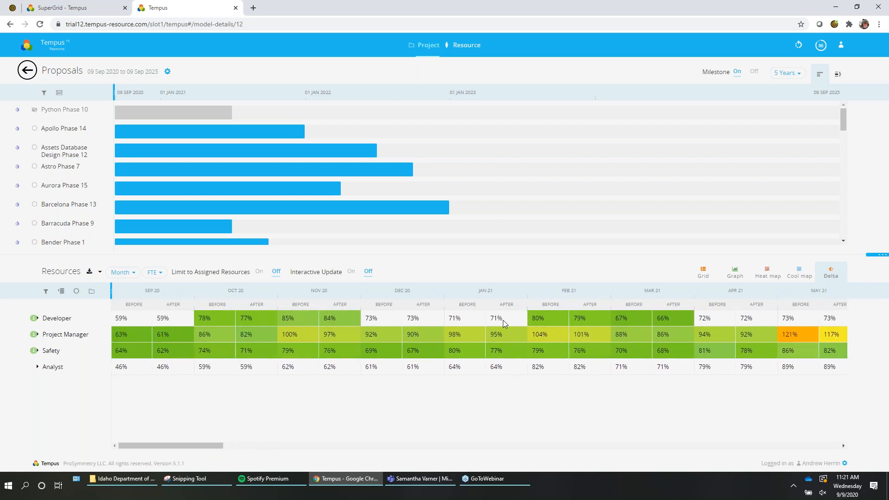
pyautogui.click(799, 46)
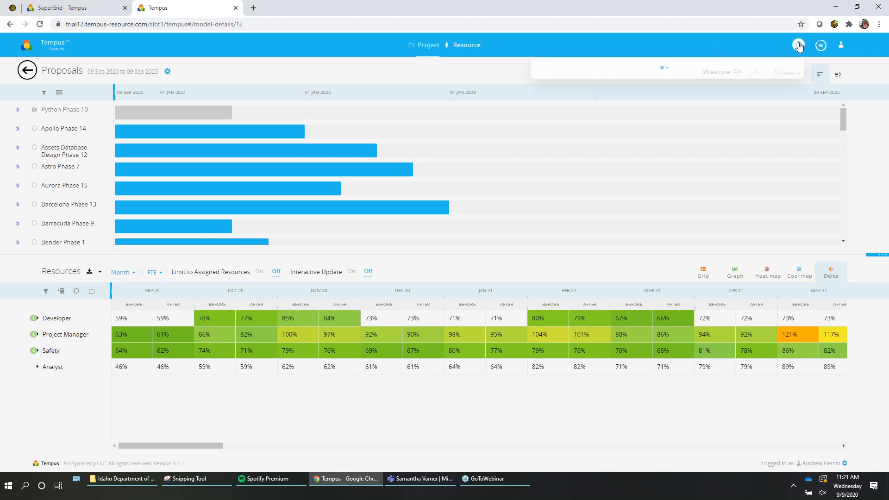
pyautogui.moveTo(801, 107)
pyautogui.mouseDown()
pyautogui.moveTo(799, 130)
pyautogui.moveTo(800, 103)
pyautogui.mouseUp()
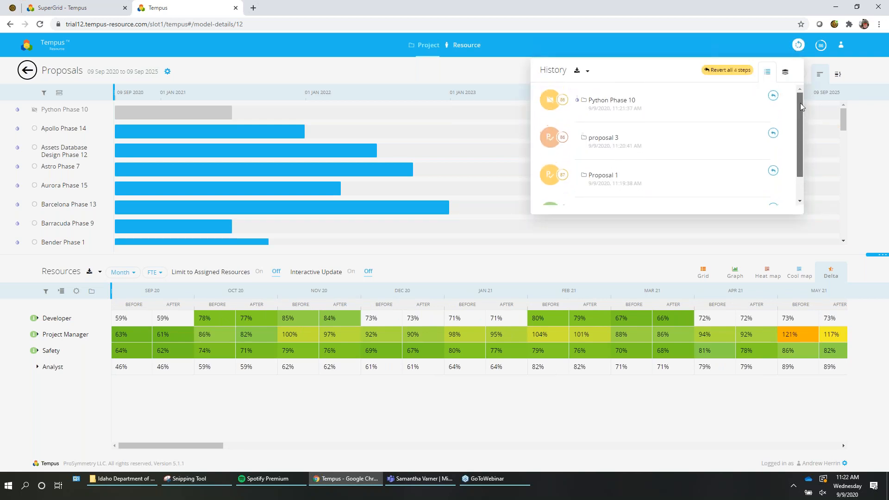
pyautogui.click(744, 73)
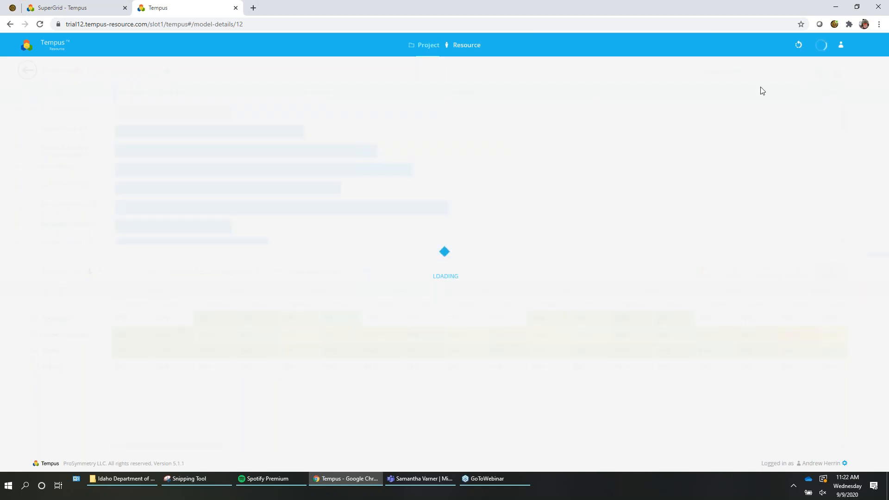
# Revert the proposal 2 step in the model's history and review the resource utilization from February to October 2021.
pyautogui.click(801, 45)
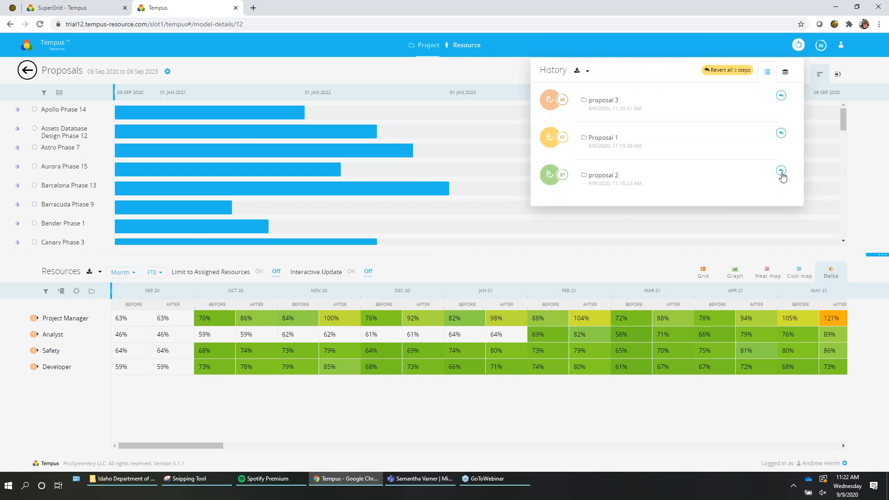
pyautogui.click(781, 171)
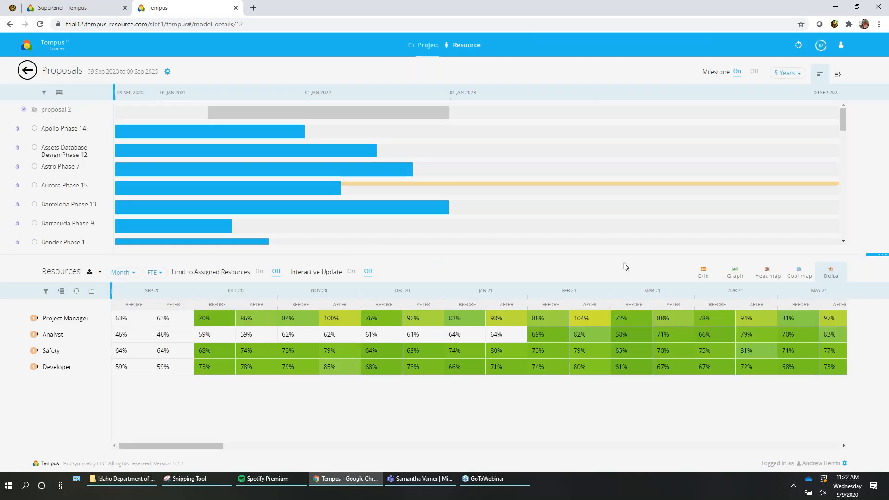
pyautogui.moveTo(209, 447); pyautogui.dragTo(267, 470)
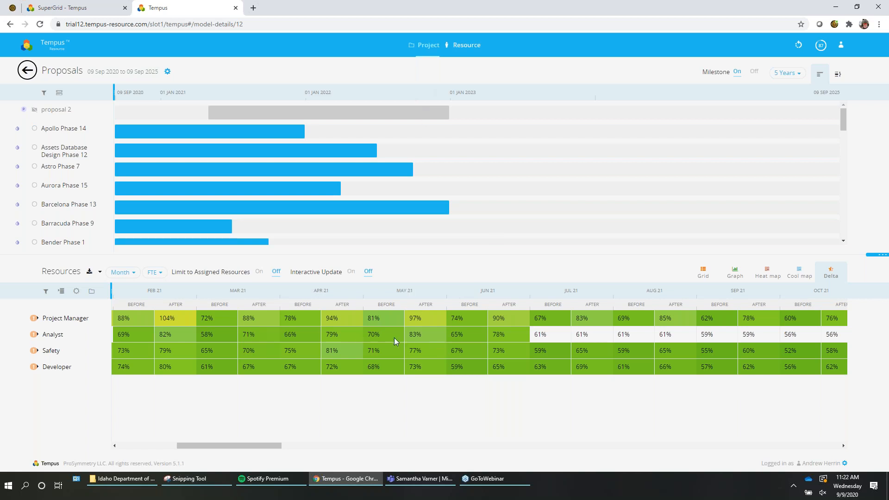
# Shift Proposal 1 later on the timeline, to run from about March 2022 to May 2023, with Interactive Update turned on.
pyautogui.moveTo(846, 128); pyautogui.dragTo(856, 203)
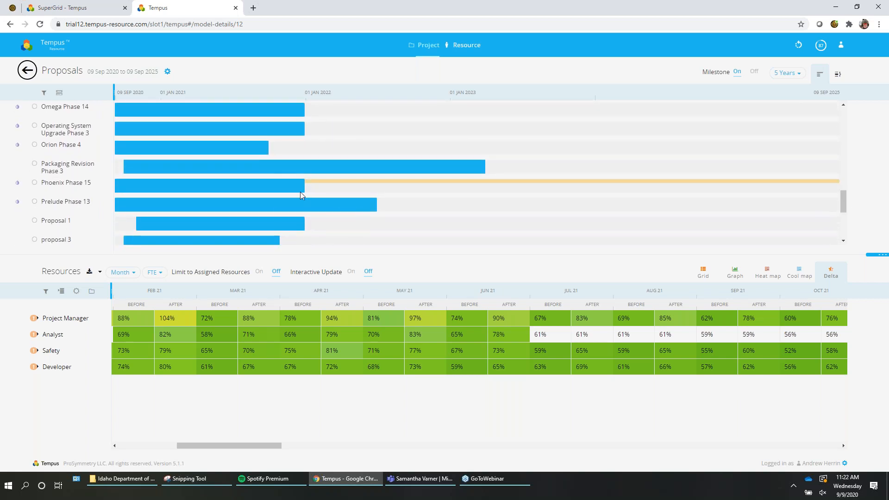
pyautogui.moveTo(239, 222); pyautogui.dragTo(256, 237)
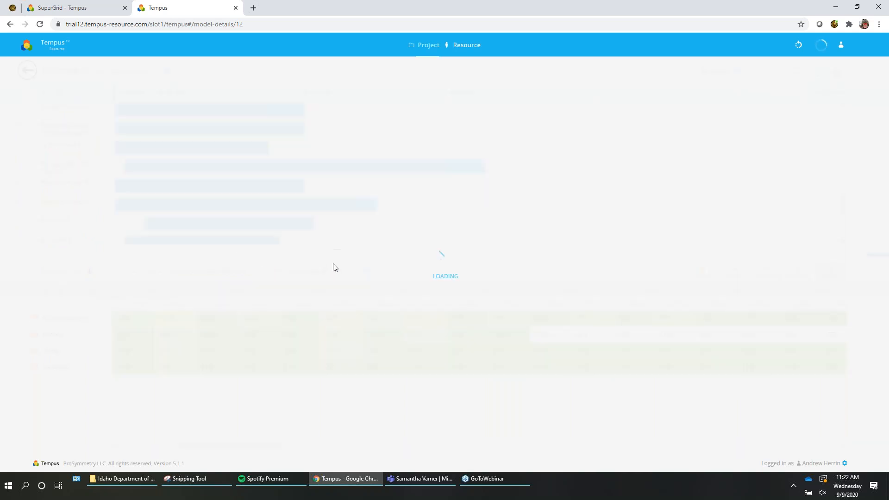
pyautogui.click(351, 272)
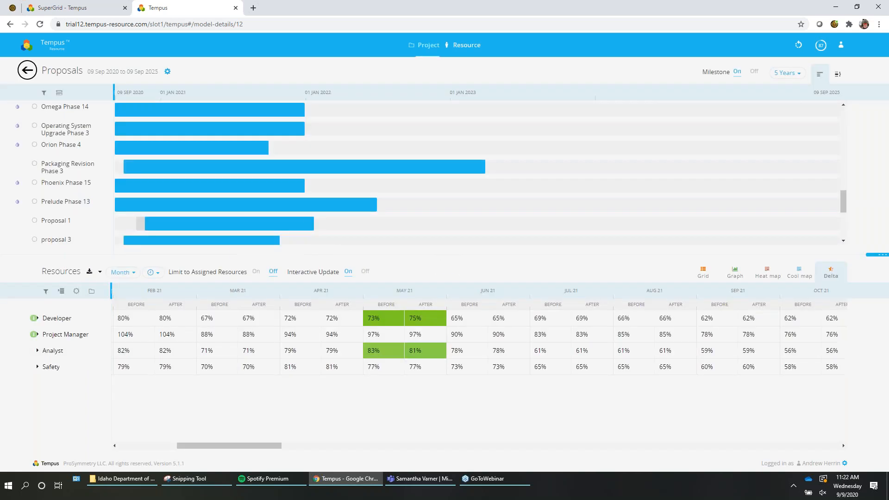
pyautogui.moveTo(245, 230); pyautogui.dragTo(420, 224)
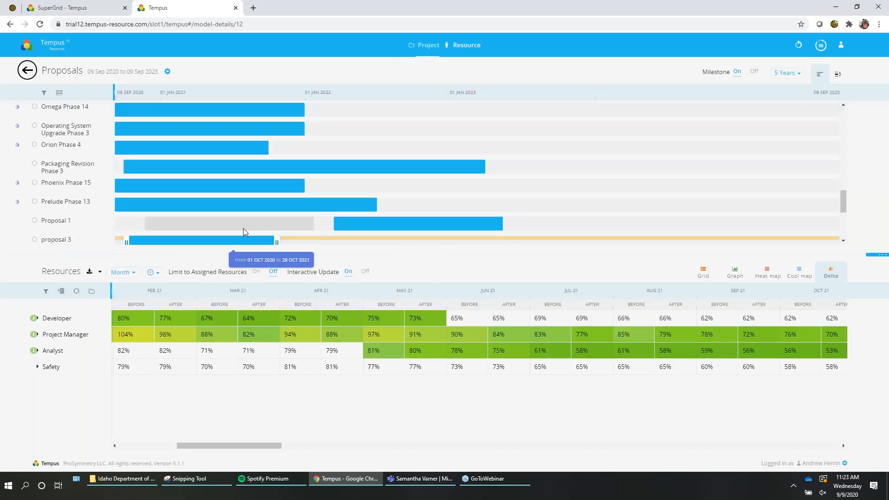
# Check the actions available for Stratos Phase 9 without applying any, and review the before and after utilization from September 2020 onward.
pyautogui.scroll(-4, 237, 210)
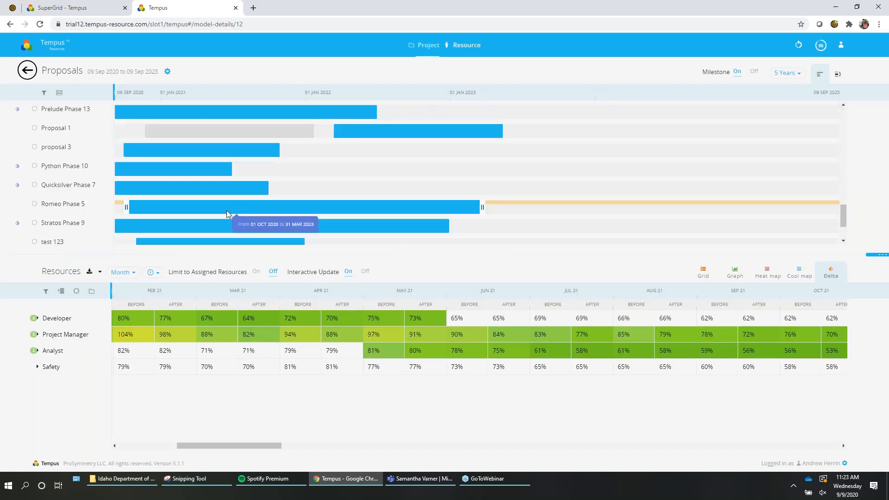
pyautogui.click(35, 223)
pyautogui.click(36, 223)
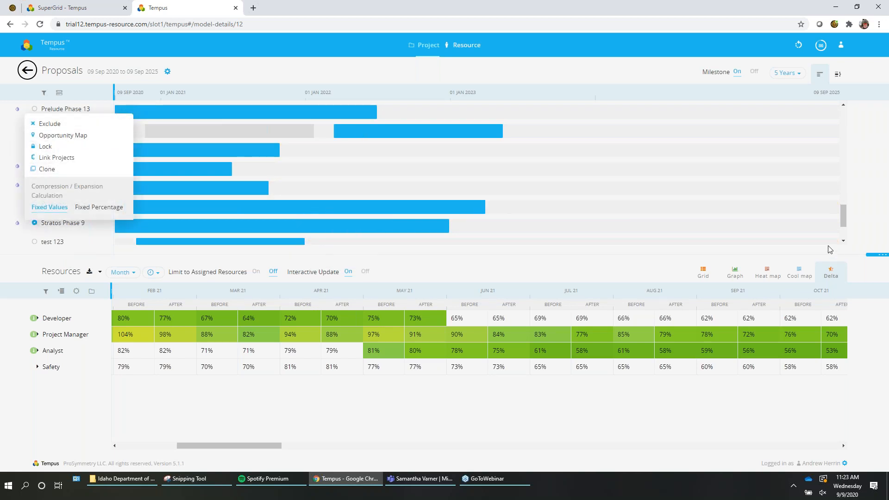
pyautogui.click(879, 350)
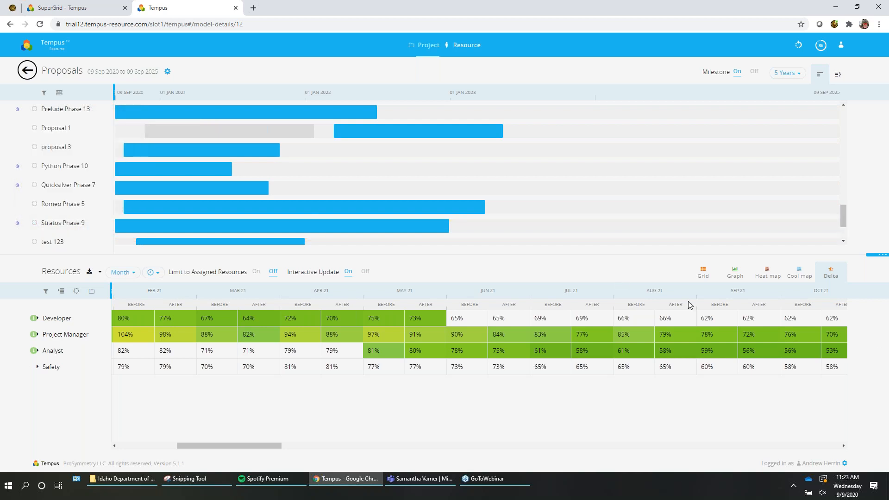
pyautogui.moveTo(243, 446); pyautogui.dragTo(157, 451)
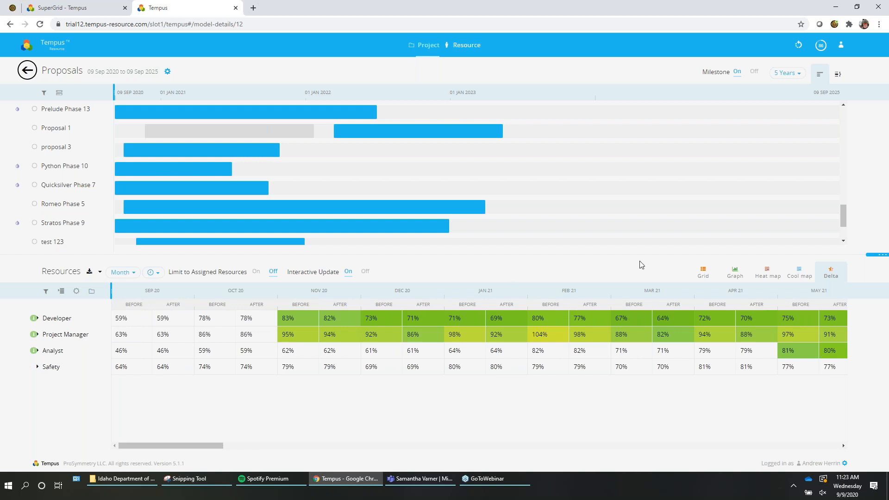
pyautogui.moveTo(844, 215); pyautogui.dragTo(842, 91)
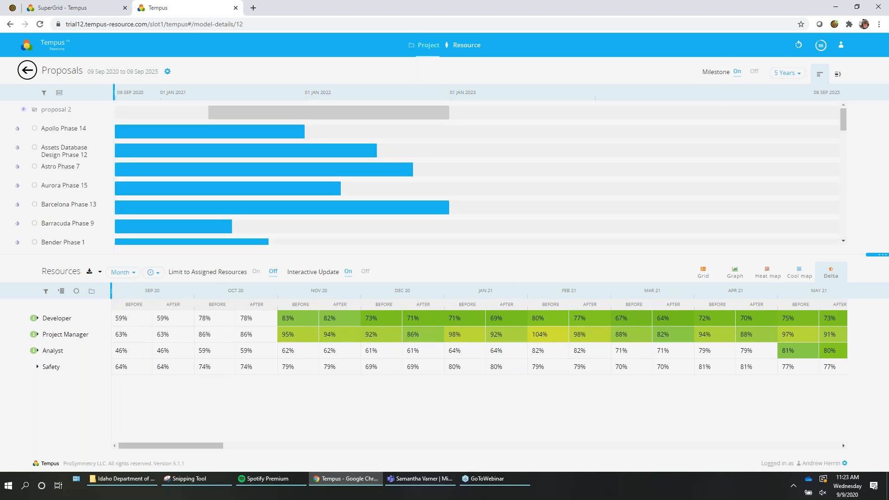